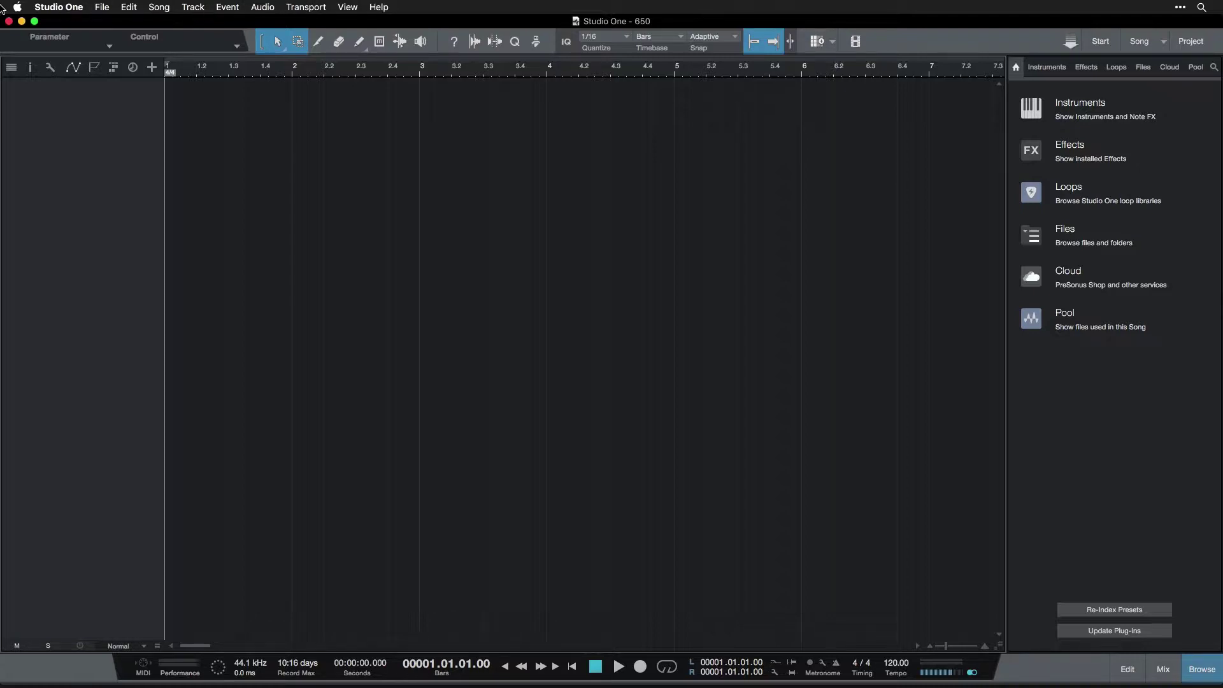
# Step: Open Preferences from the Studio One menu and show the General page with startup and language settings
pyautogui.click(72, 8)
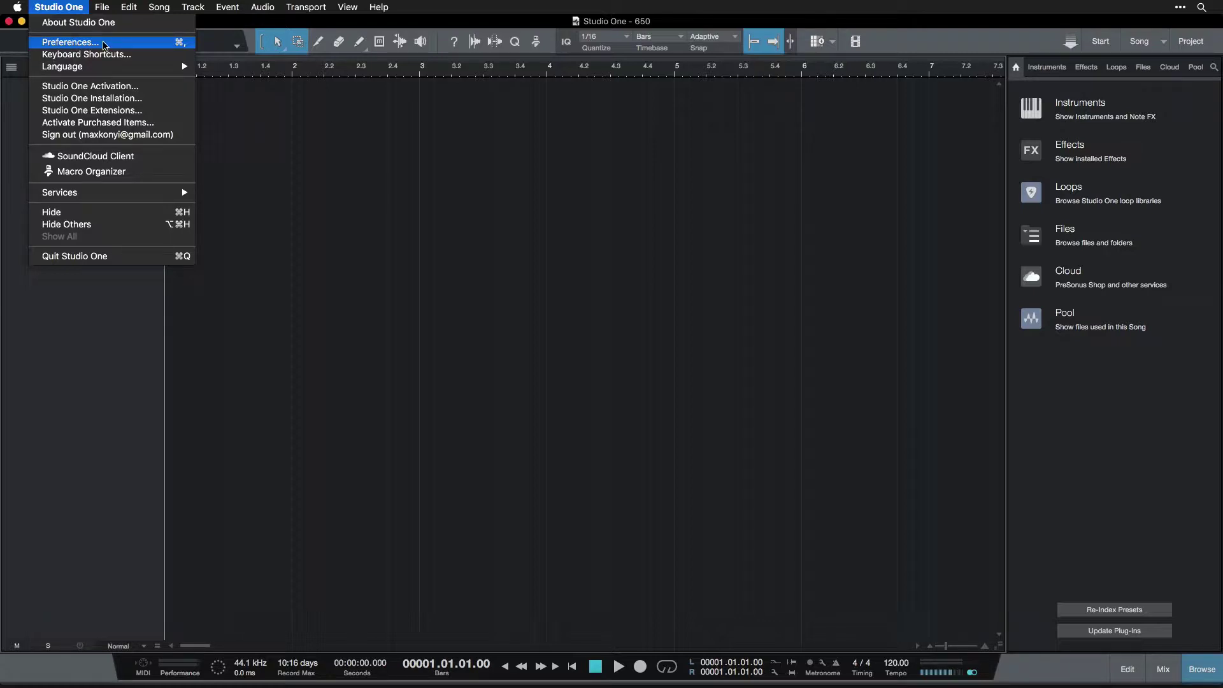
pyautogui.click(105, 43)
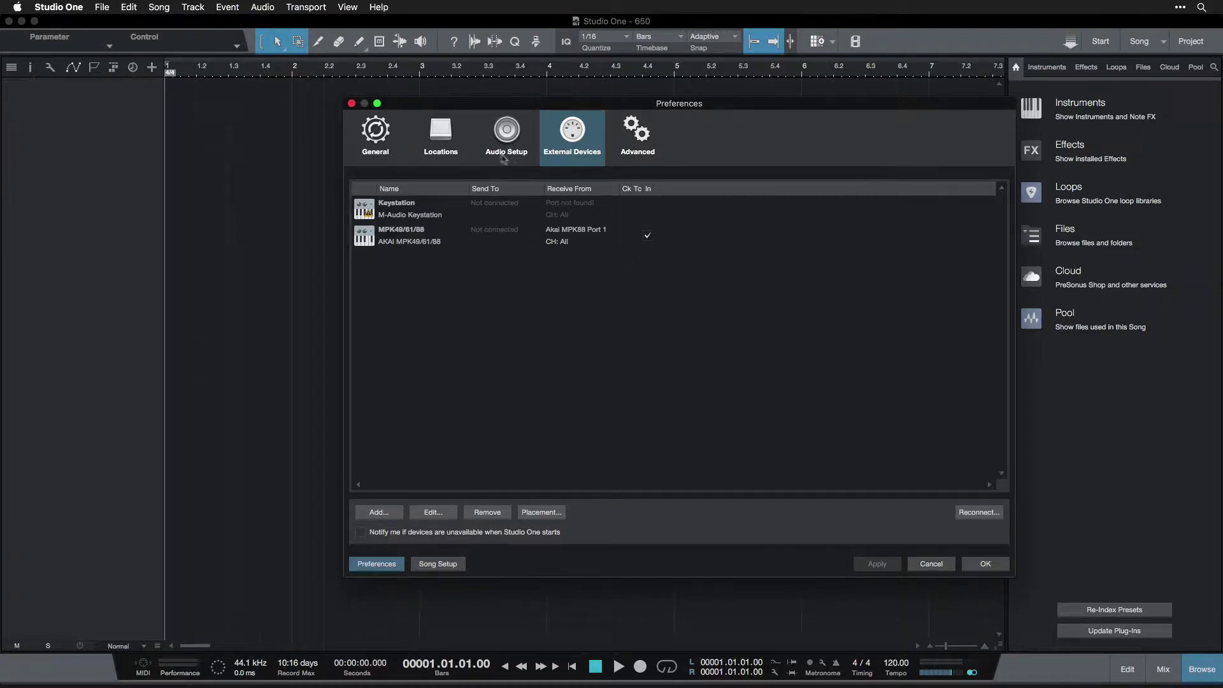
pyautogui.click(379, 133)
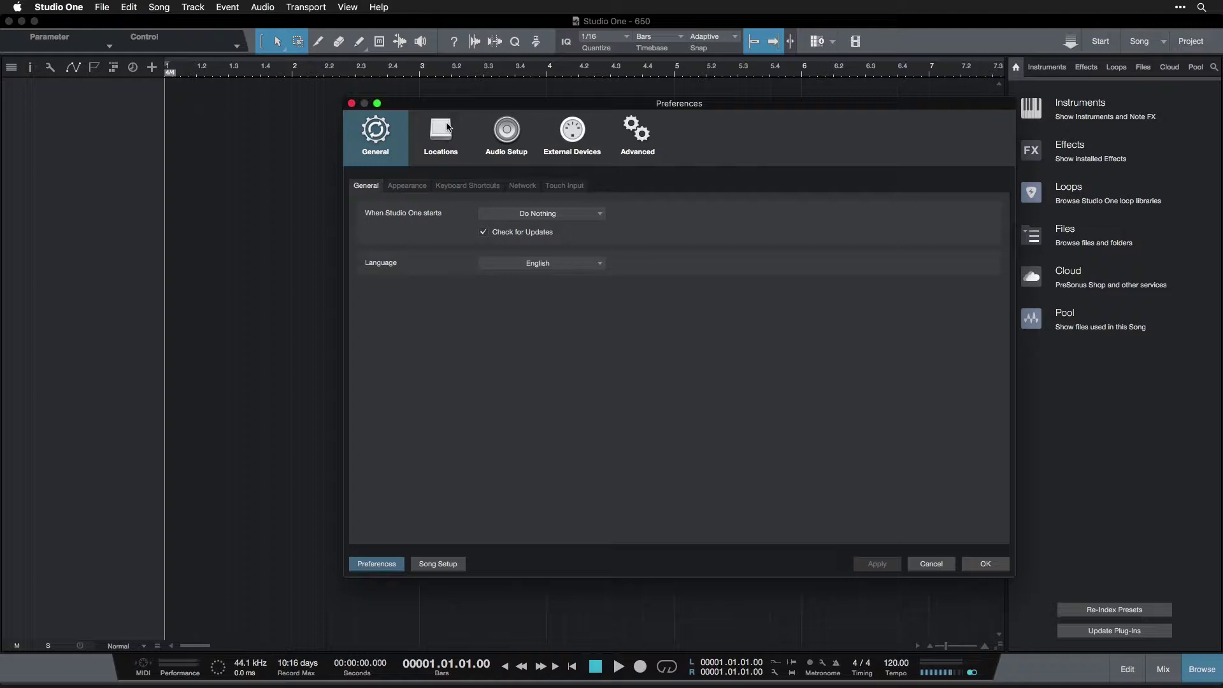
# Step: Close and reopen Preferences with Cmd+comma, then move the window up and to the left
pyautogui.click(351, 103)
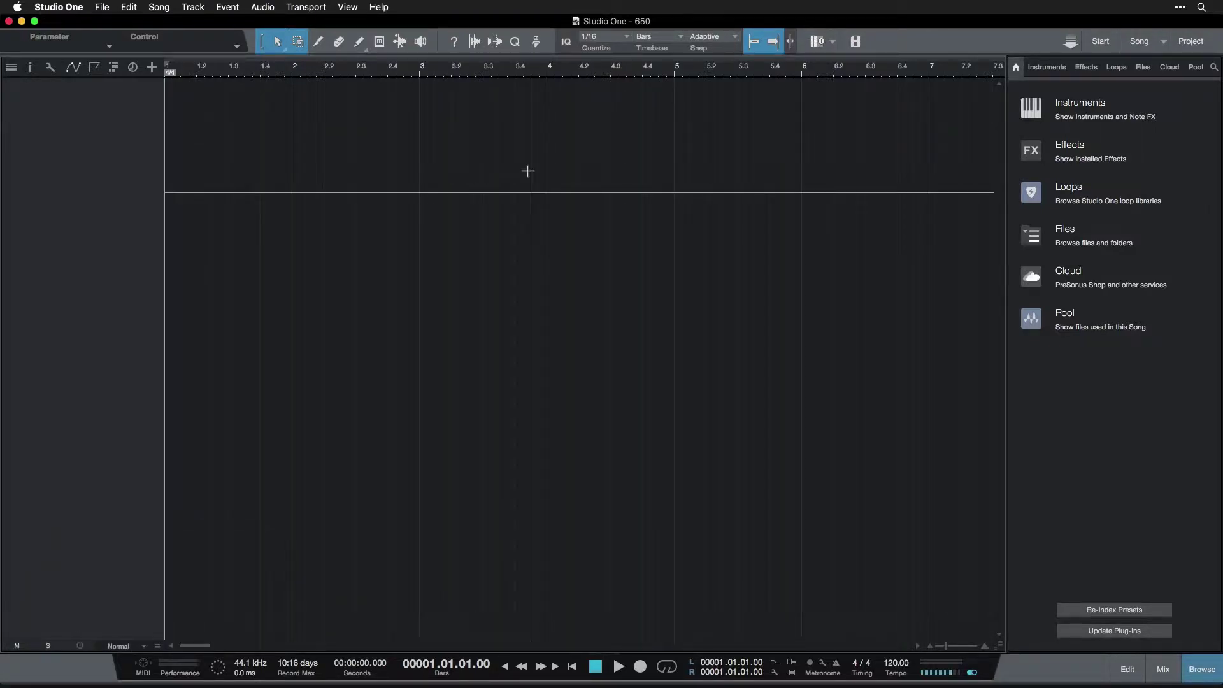
pyautogui.press('super+comma')
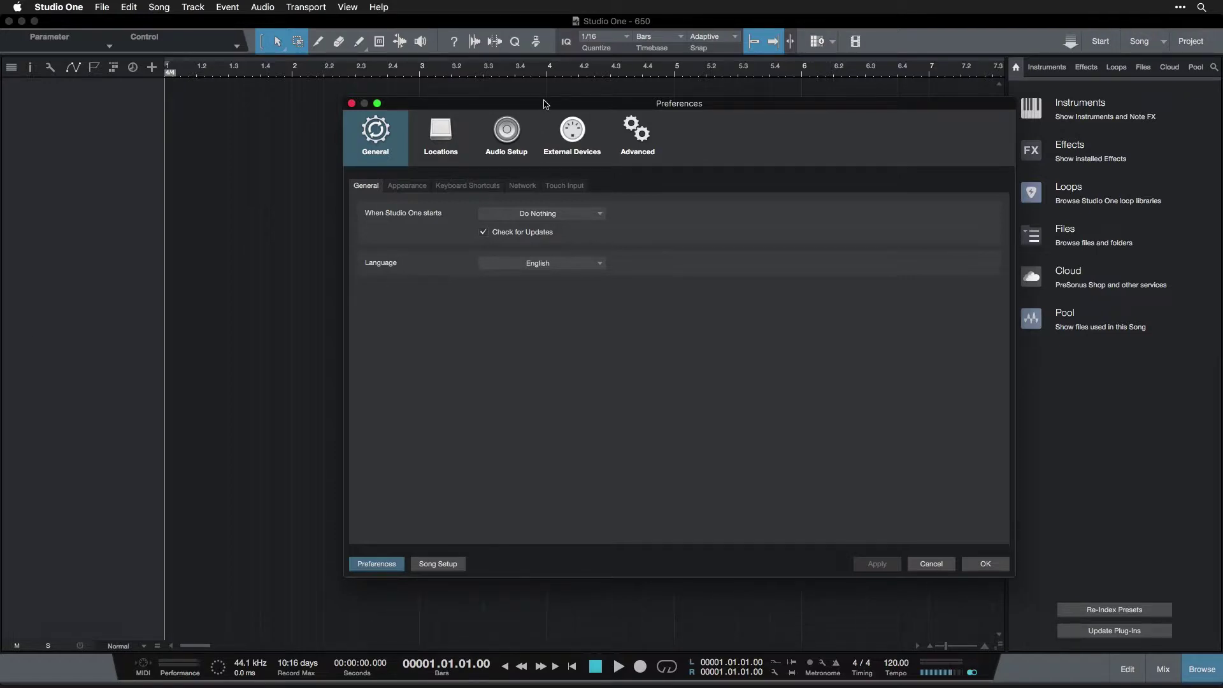
pyautogui.moveTo(545, 104); pyautogui.dragTo(440, 85)
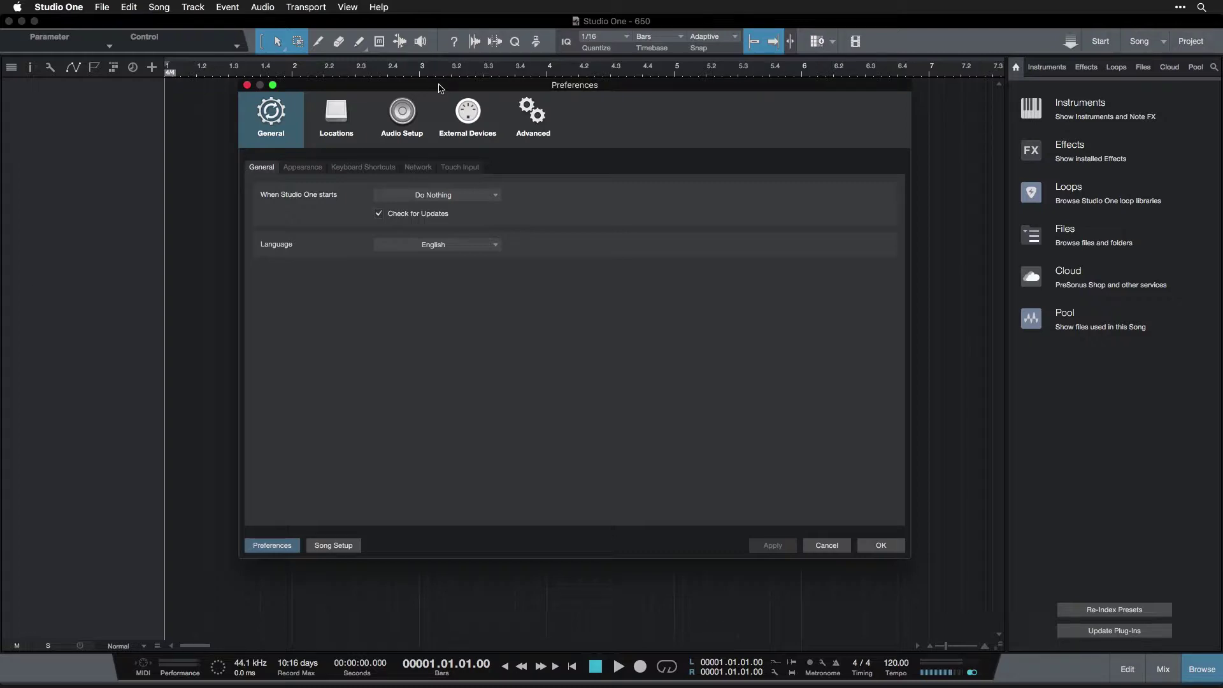
# Step: Check the interface's audio device setup from the Start page, then return to the song 650 arrangement
pyautogui.click(247, 85)
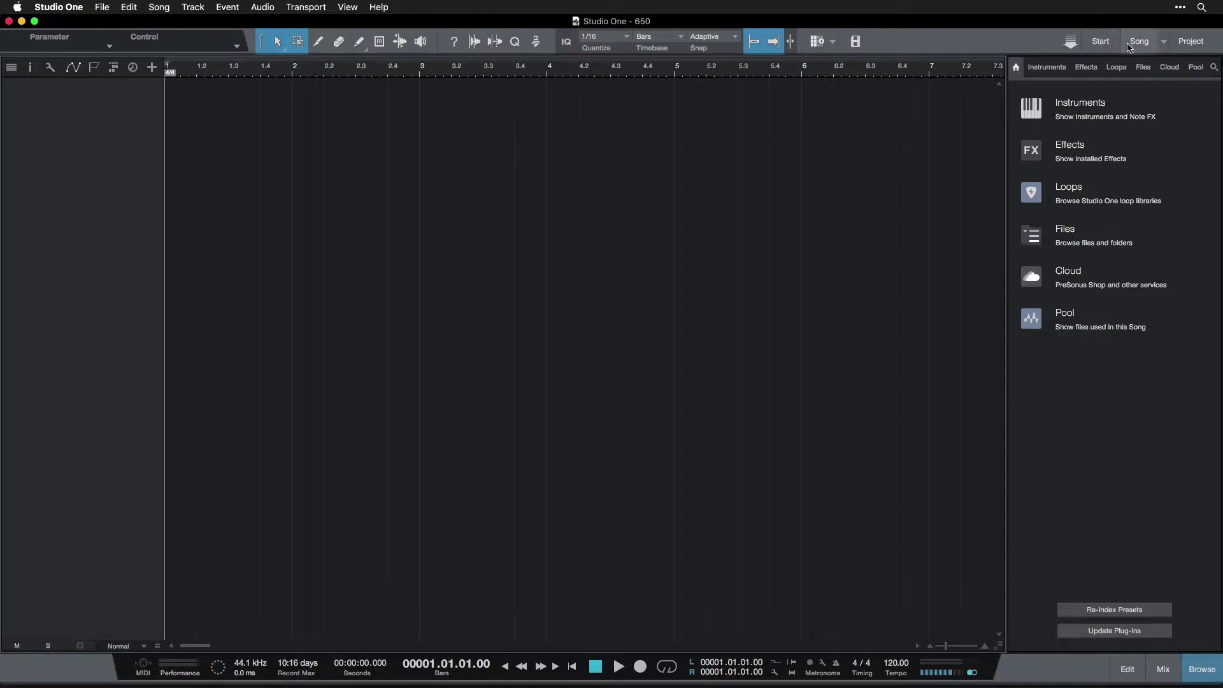
pyautogui.click(1100, 42)
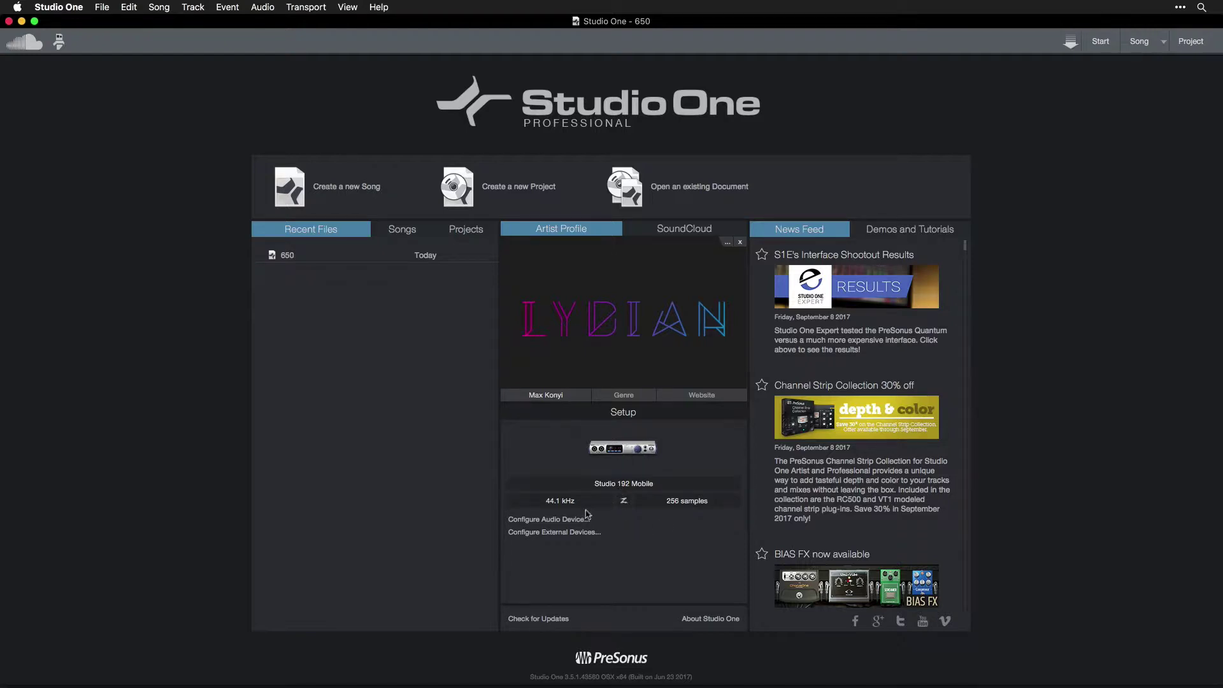
pyautogui.click(632, 454)
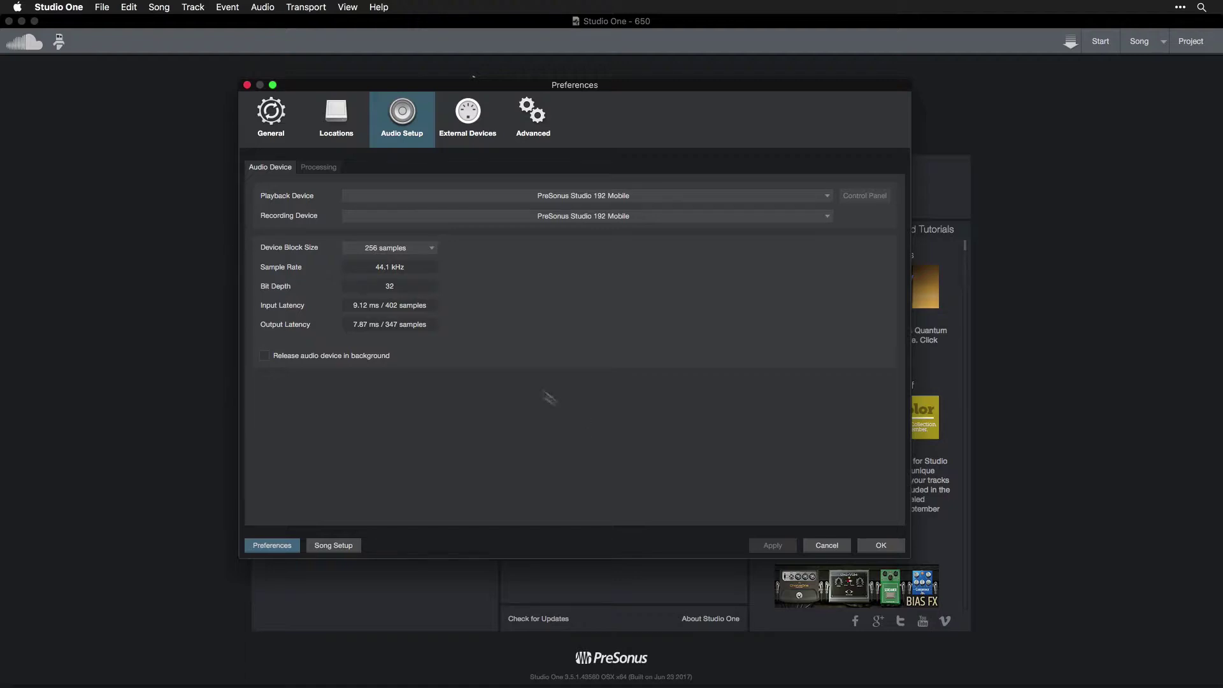
pyautogui.click(246, 85)
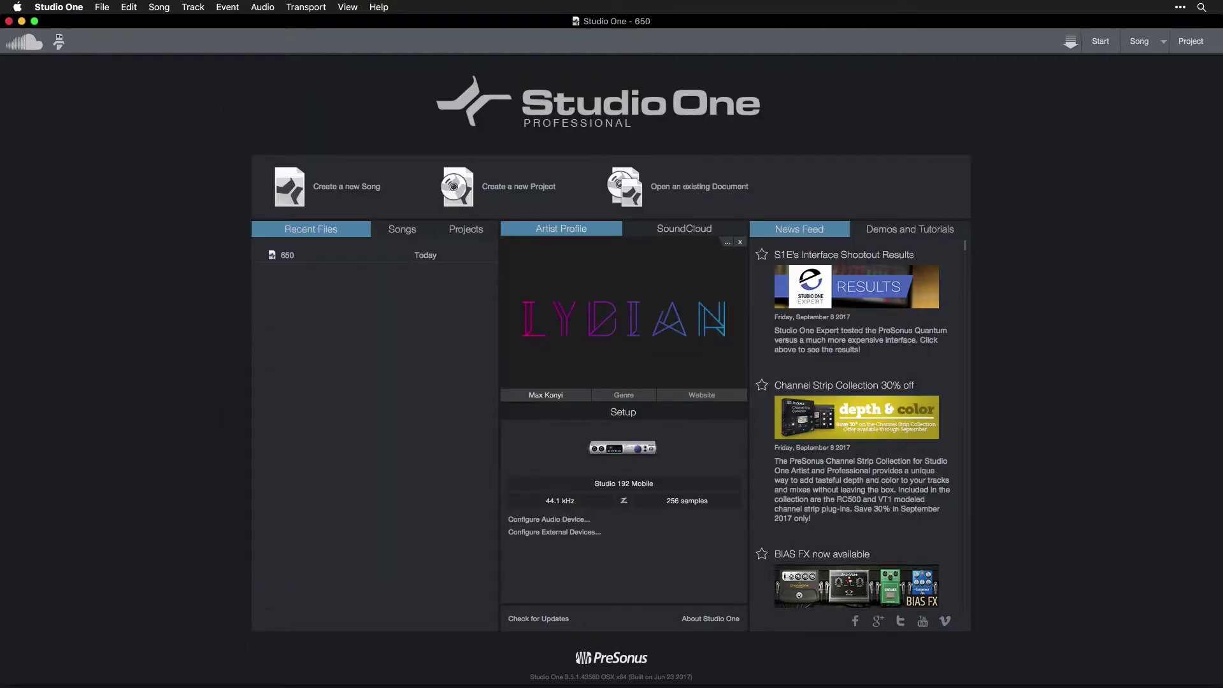
pyautogui.click(1131, 43)
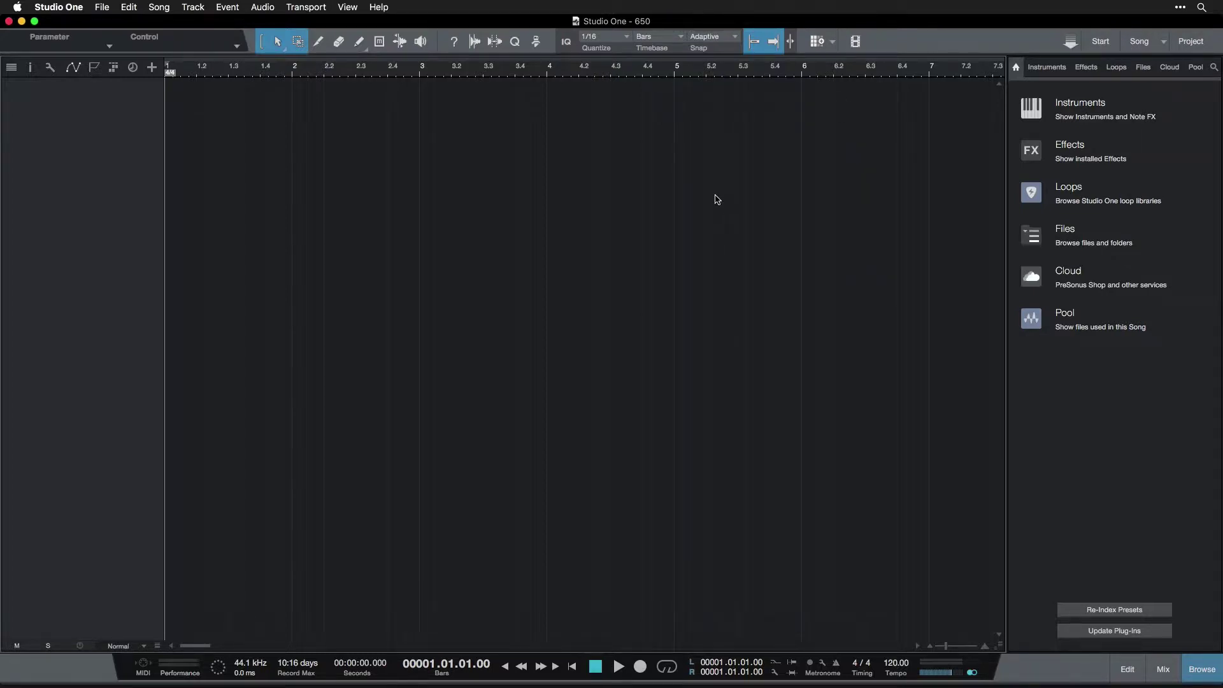
# Step: Open General preferences, keeping startup on Do Nothing and the language on English
pyautogui.press('super+comma')
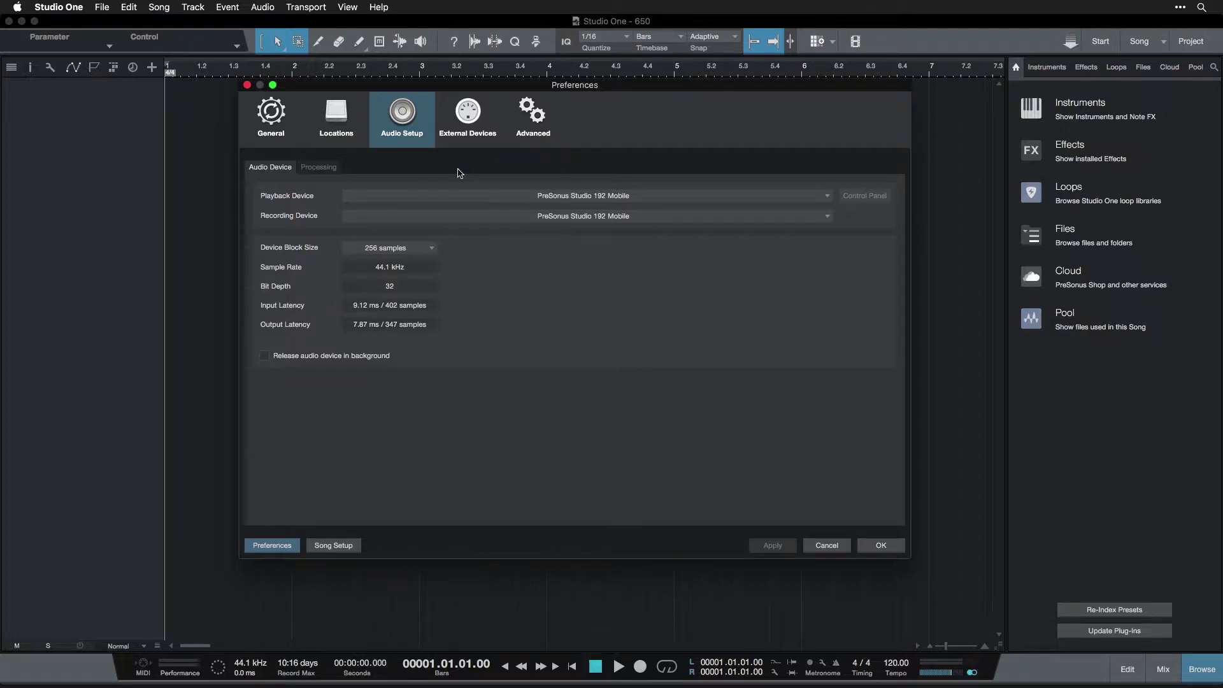
pyautogui.click(276, 116)
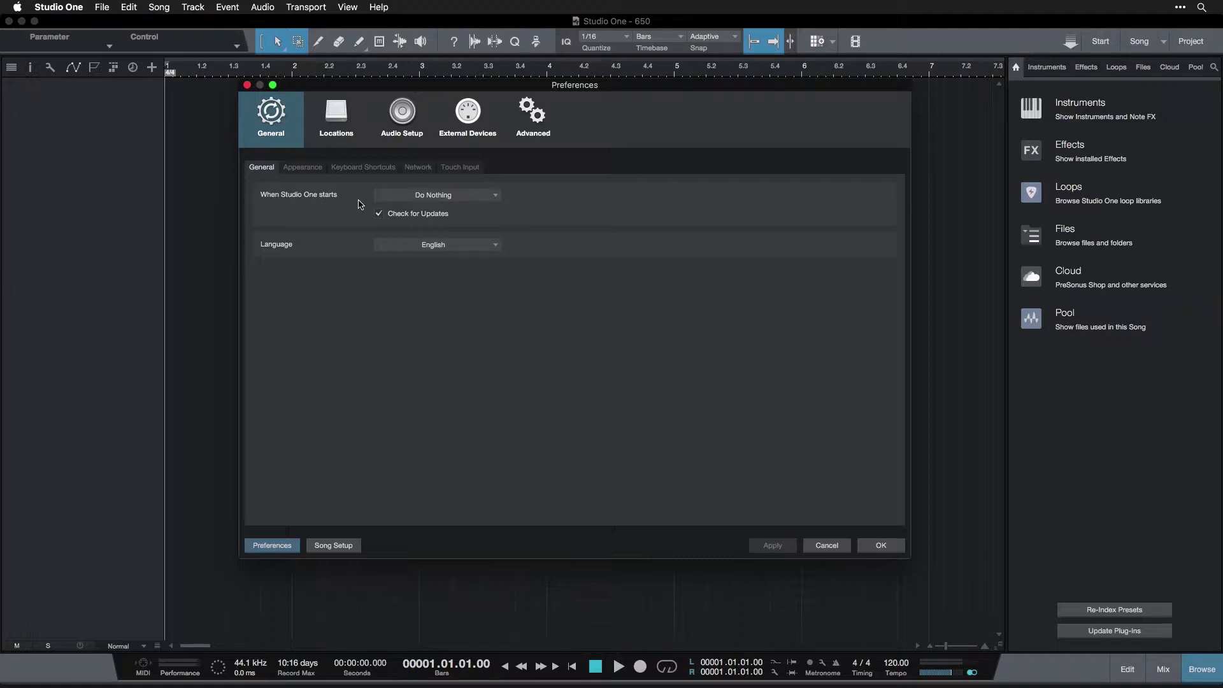
pyautogui.click(468, 198)
pyautogui.click(468, 198)
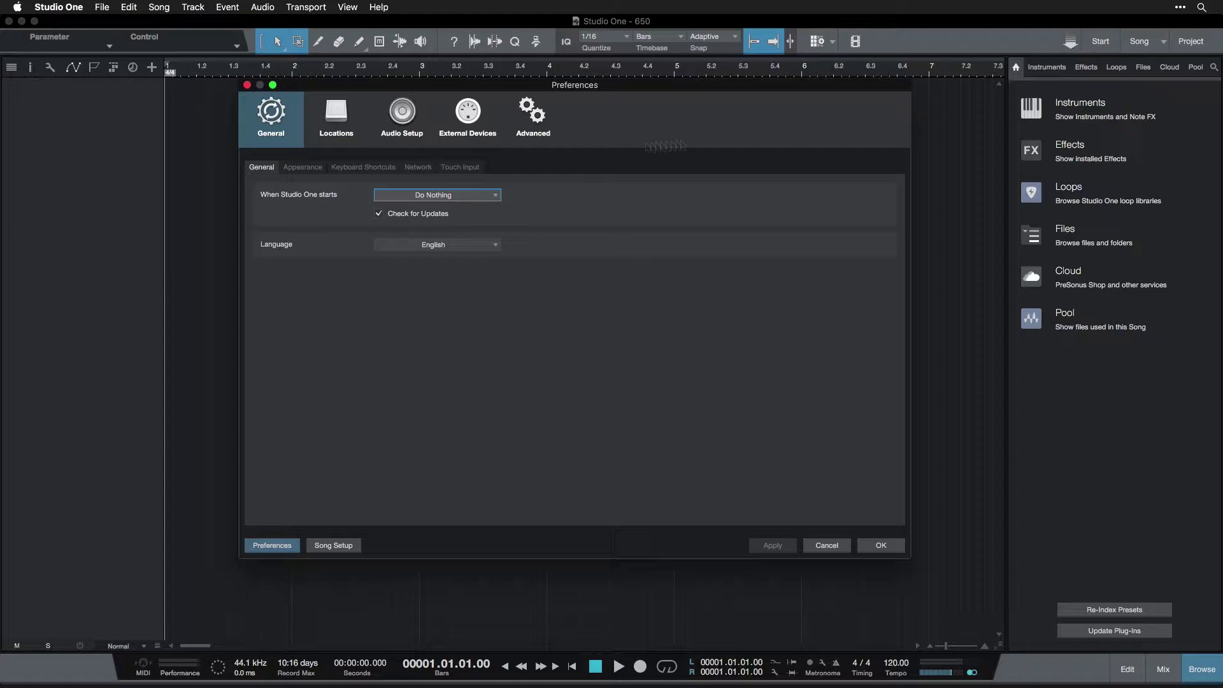
pyautogui.click(448, 199)
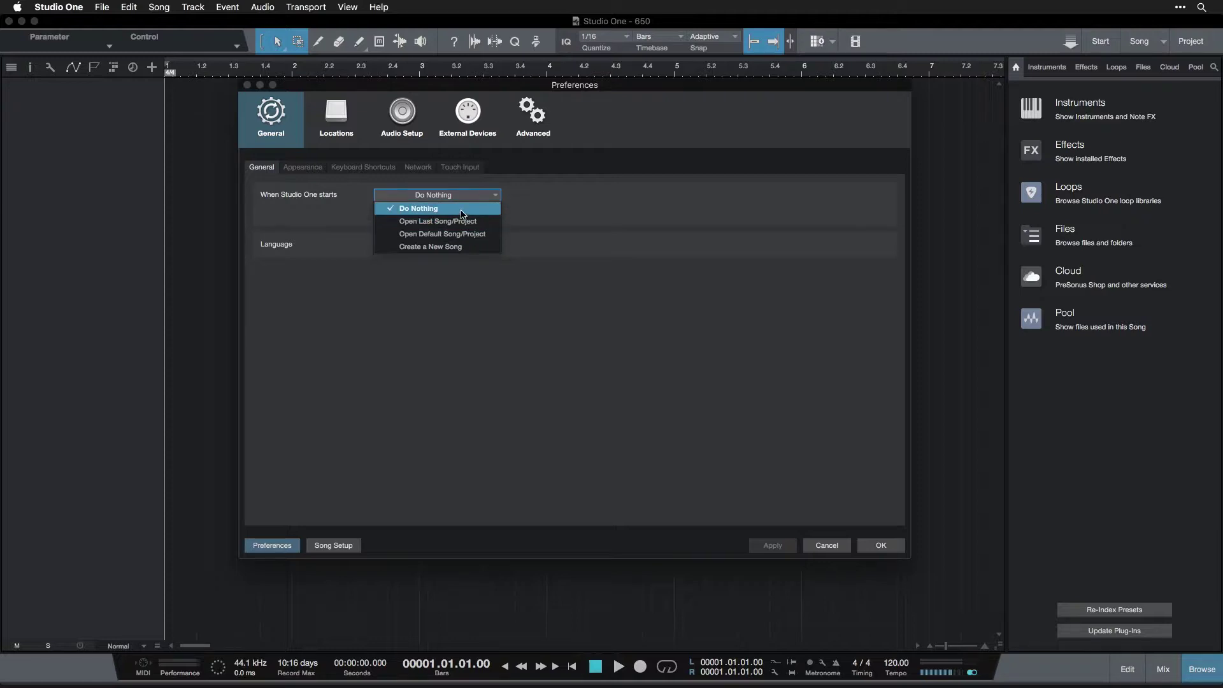
pyautogui.click(535, 218)
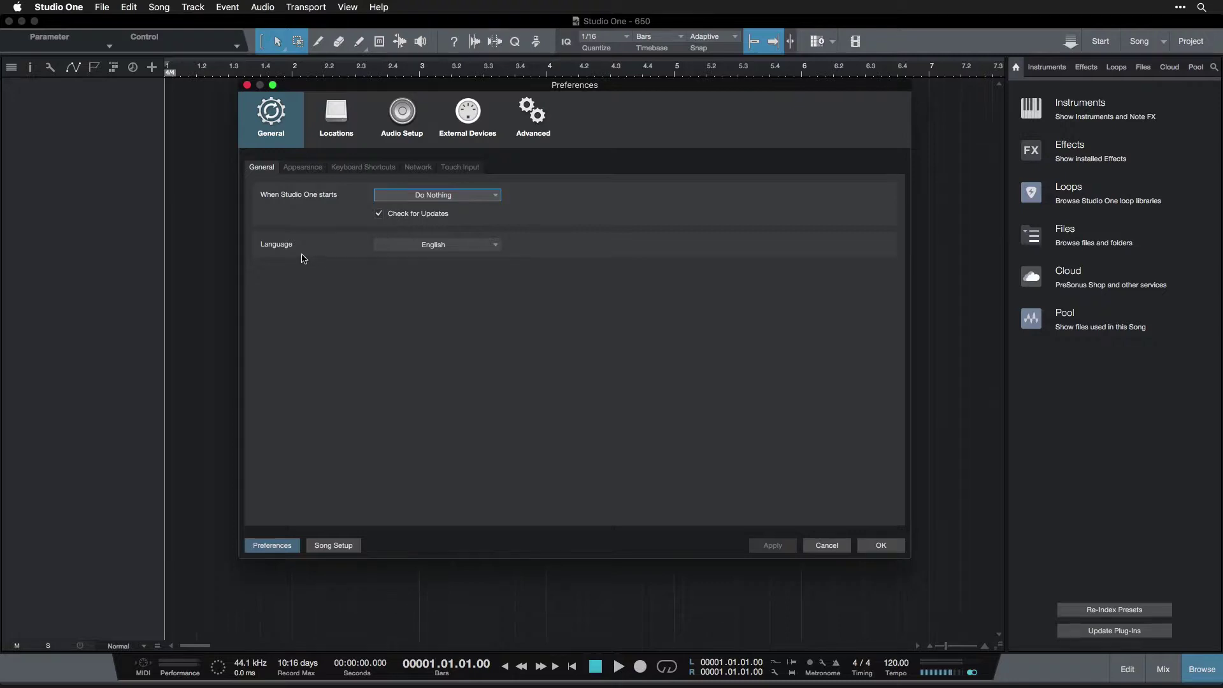
pyautogui.click(486, 248)
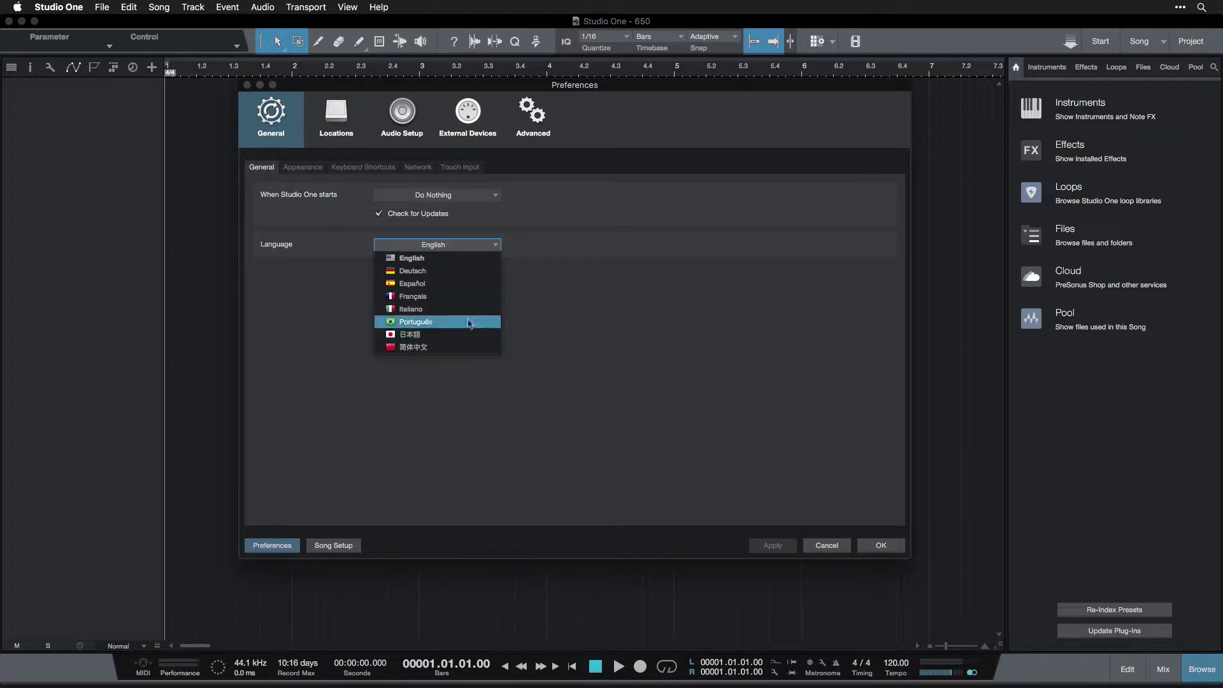
pyautogui.click(553, 251)
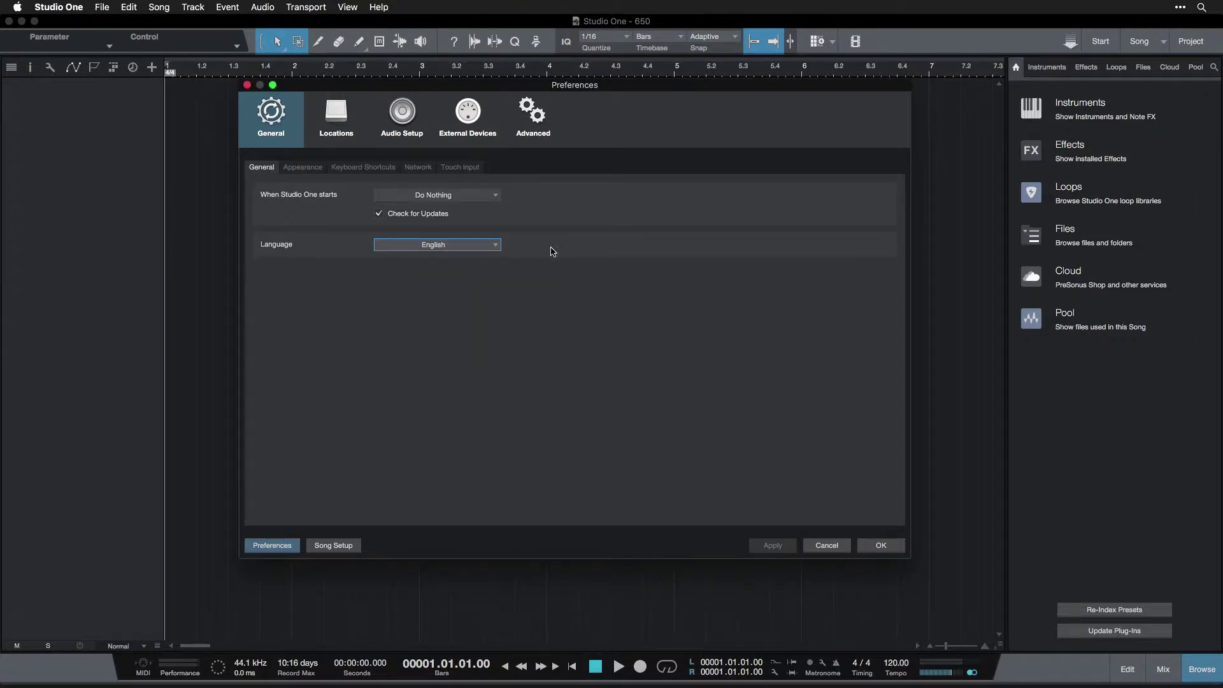
# Step: In Appearance, try background hue and saturation changes, then reset background saturation and luminance to 0%
pyautogui.click(305, 170)
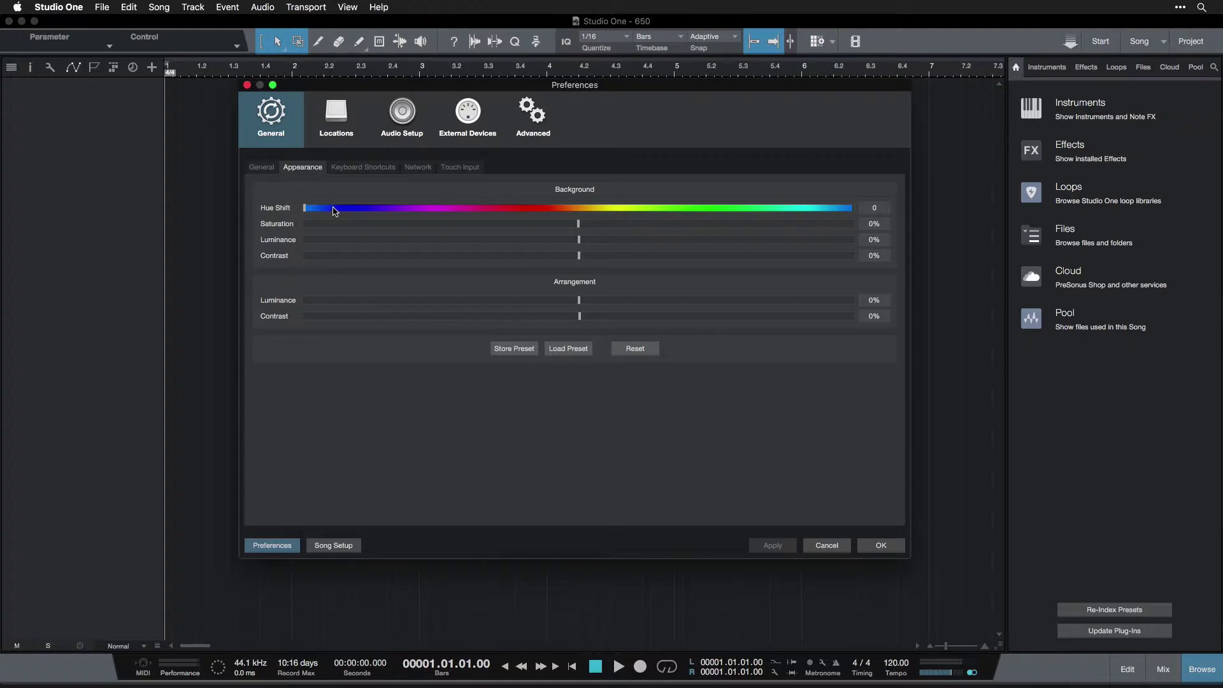
pyautogui.moveTo(334, 211); pyautogui.dragTo(492, 207)
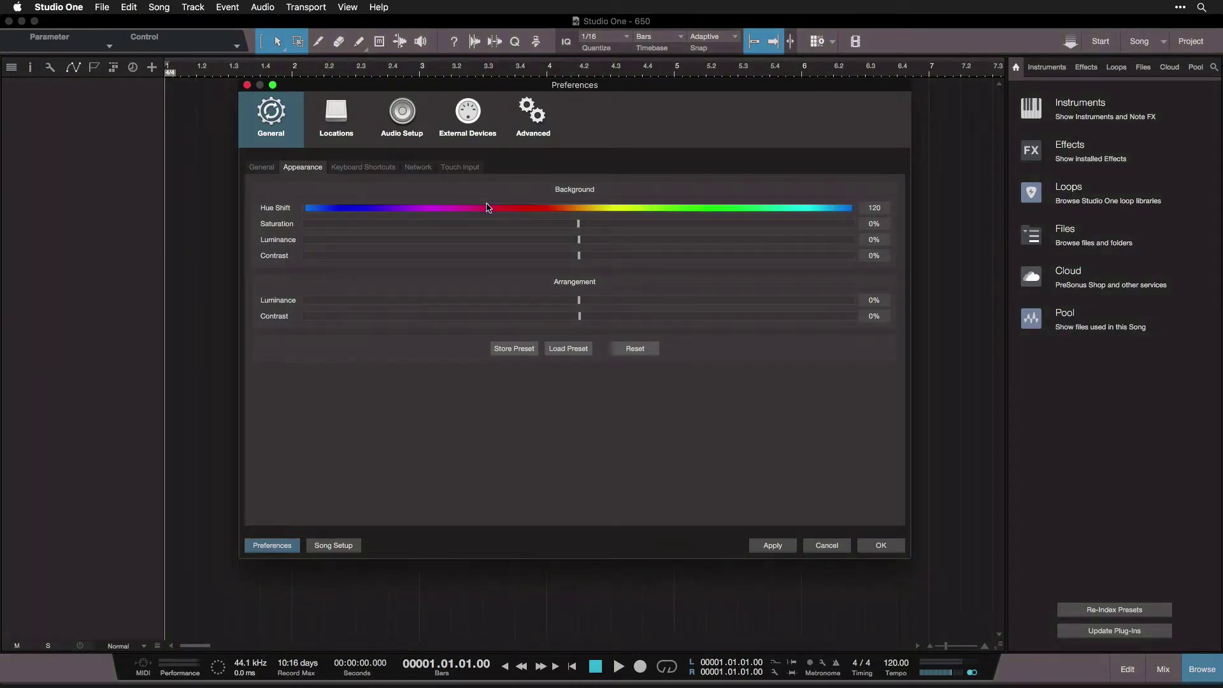
pyautogui.moveTo(580, 225); pyautogui.dragTo(578, 256)
pyautogui.keyDown('super'); pyautogui.click(591, 226); pyautogui.keyUp('super')
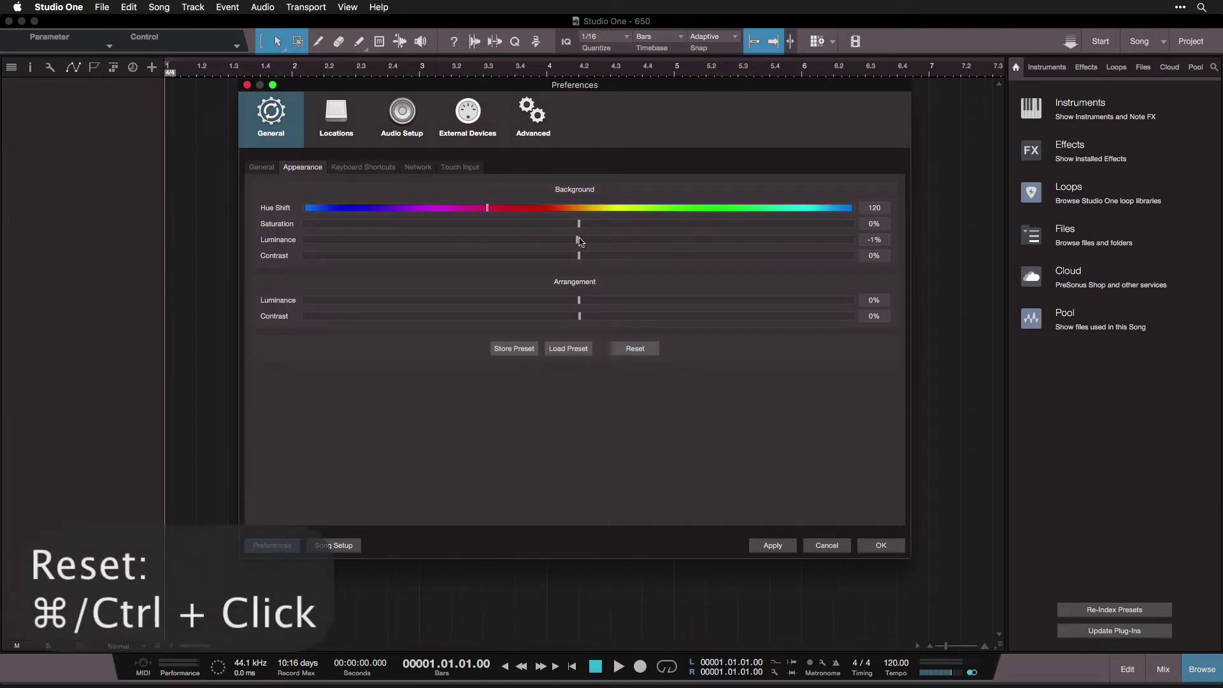
pyautogui.keyDown('super'); pyautogui.click(577, 240); pyautogui.keyUp('super')
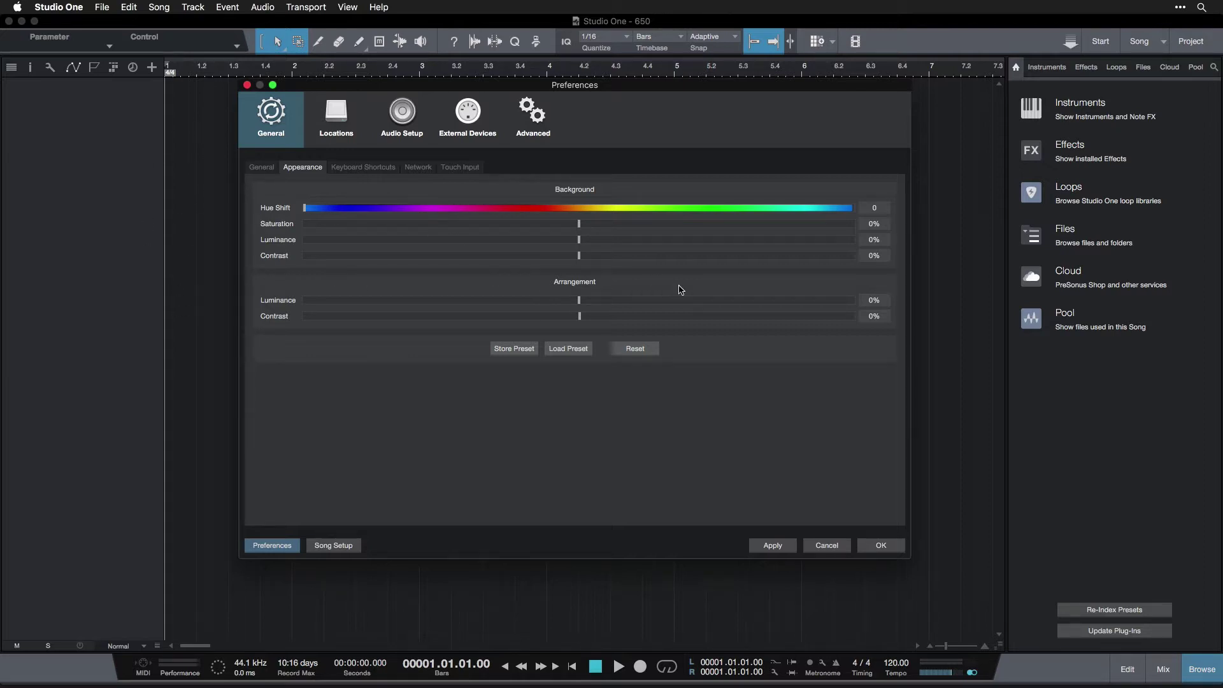
# Step: Keep Arrangement luminance at 0% and set Arrangement contrast to 100%
pyautogui.moveTo(581, 305); pyautogui.dragTo(519, 301)
pyautogui.keyDown('alt'); pyautogui.click(546, 305); pyautogui.keyUp('alt')
pyautogui.moveTo(581, 319); pyautogui.dragTo(890, 323)
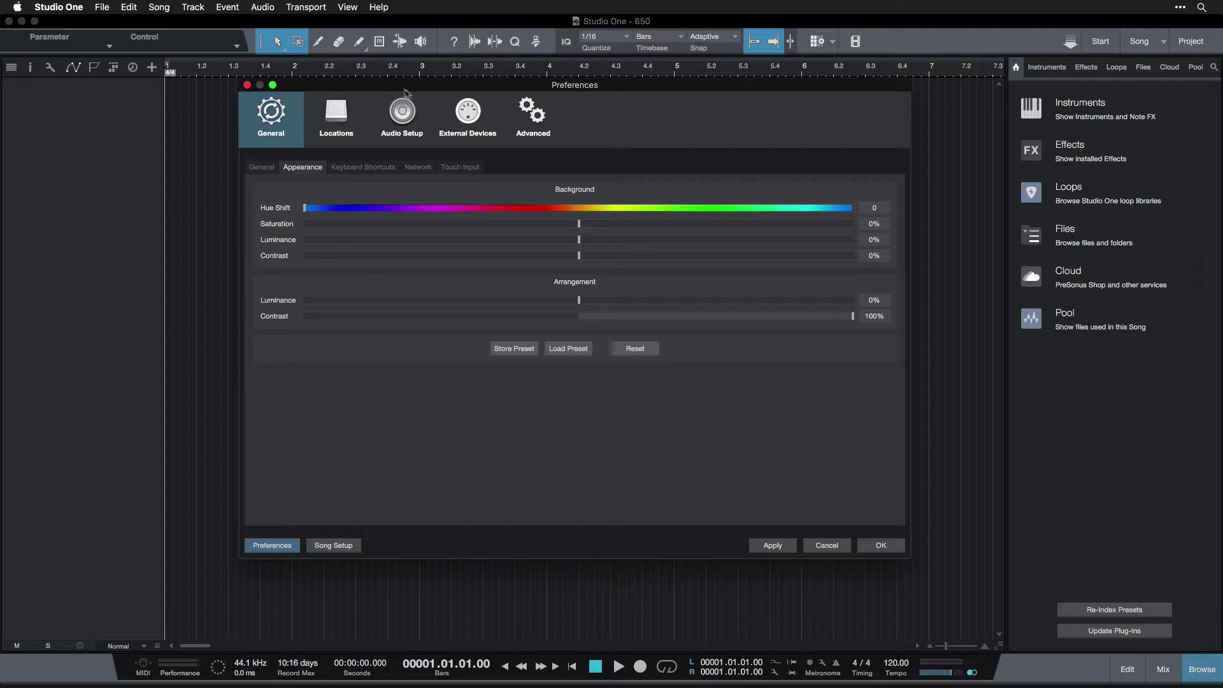
pyautogui.moveTo(405, 89); pyautogui.dragTo(647, 103)
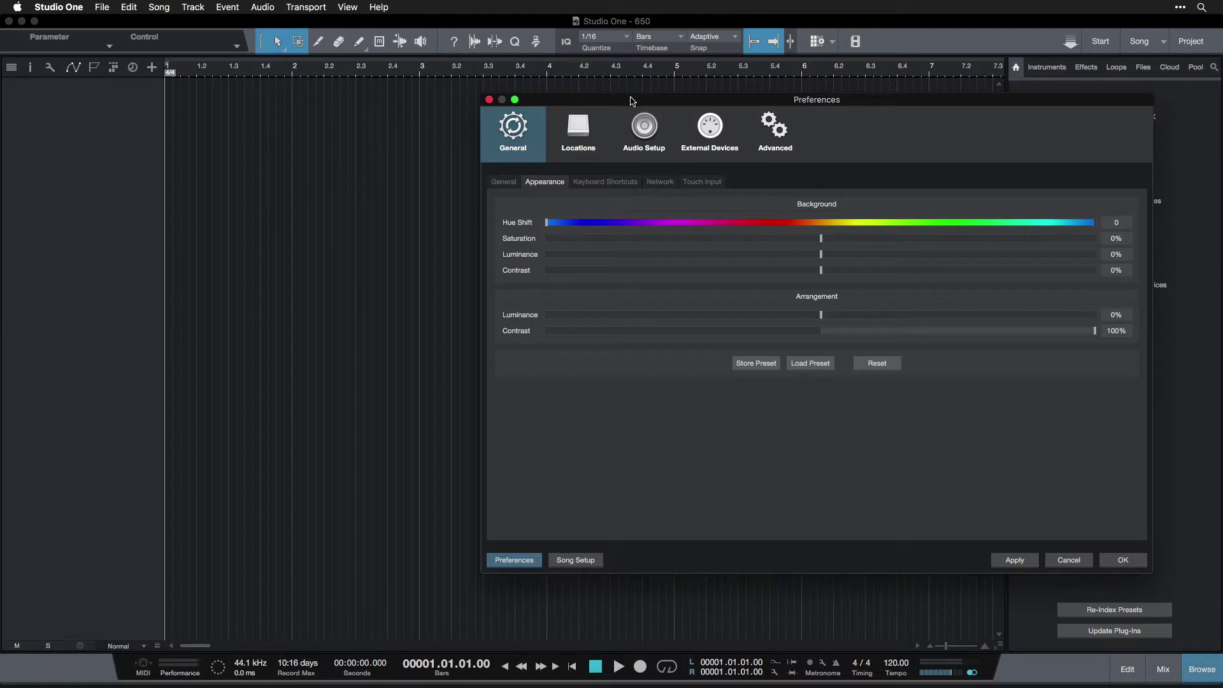
pyautogui.moveTo(630, 100); pyautogui.dragTo(452, 82)
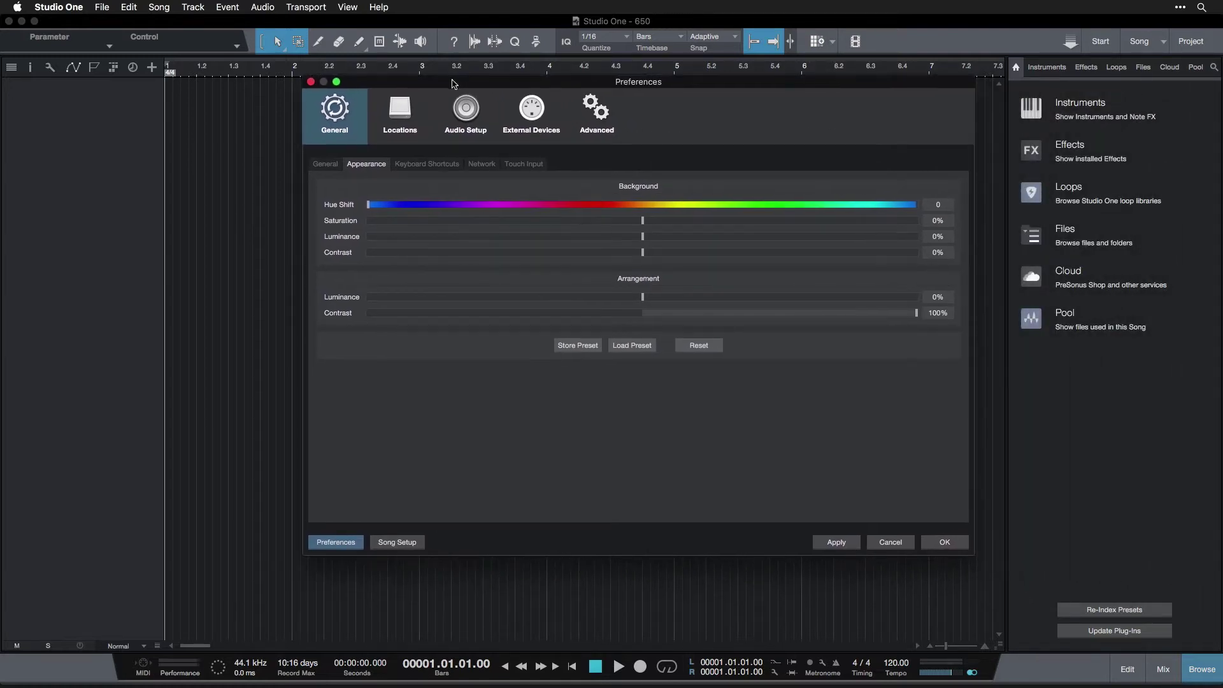
# Step: Browse Keyboard Shortcuts and select Automation > Manage Parameters, focusing its key entry field
pyautogui.click(433, 166)
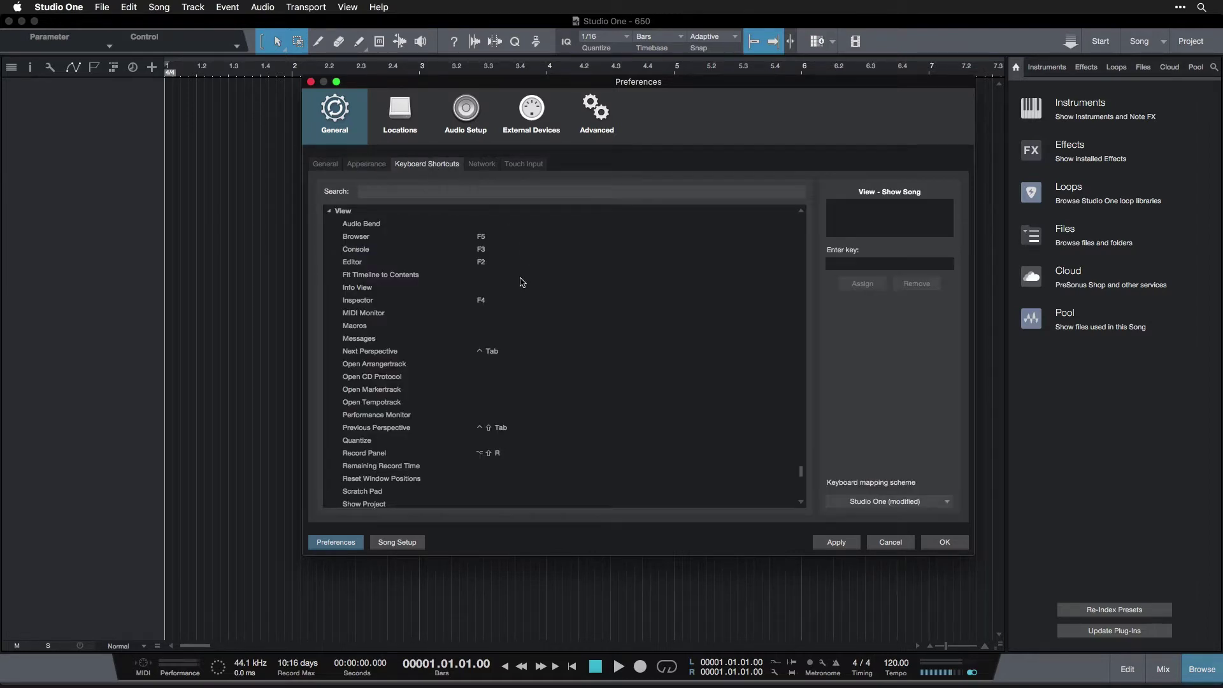
pyautogui.scroll(-10, 519, 281)
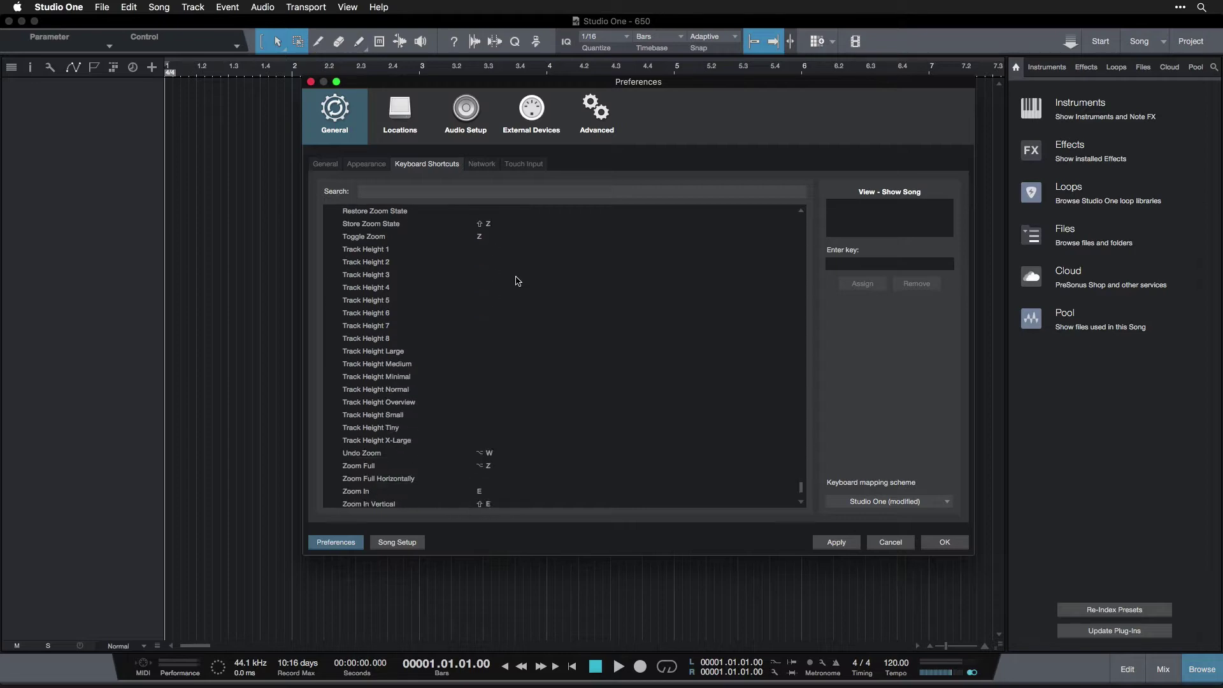
pyautogui.scroll(15, 518, 281)
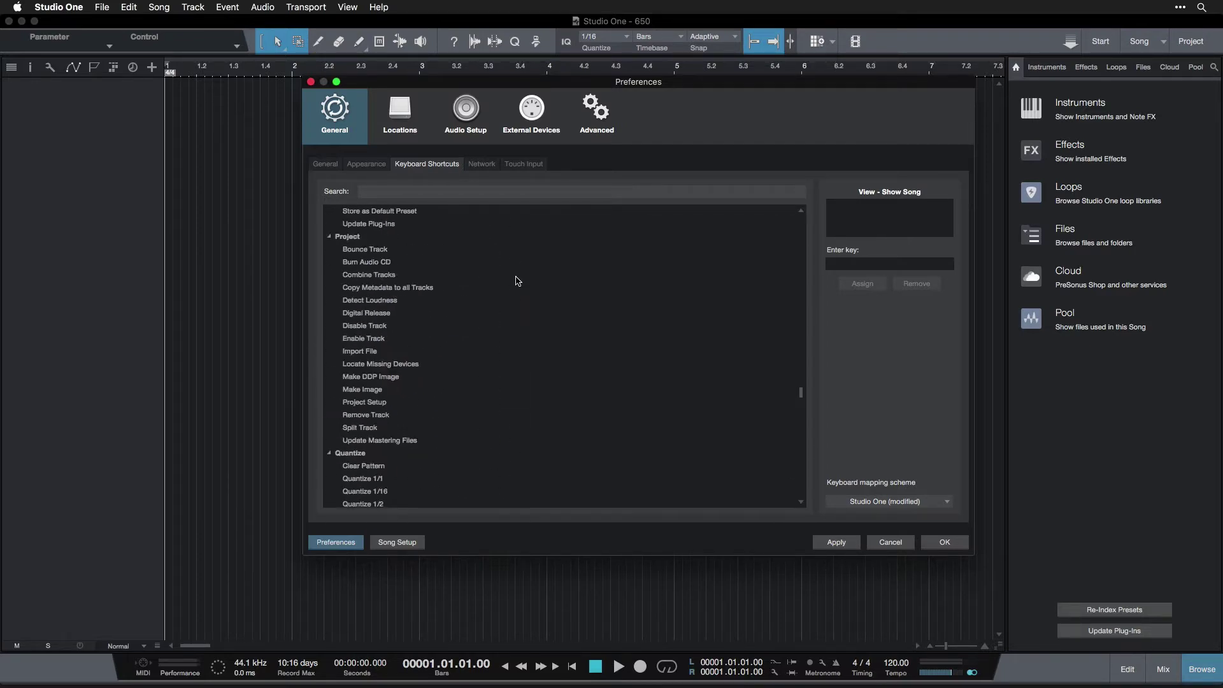
pyautogui.scroll(15, 518, 281)
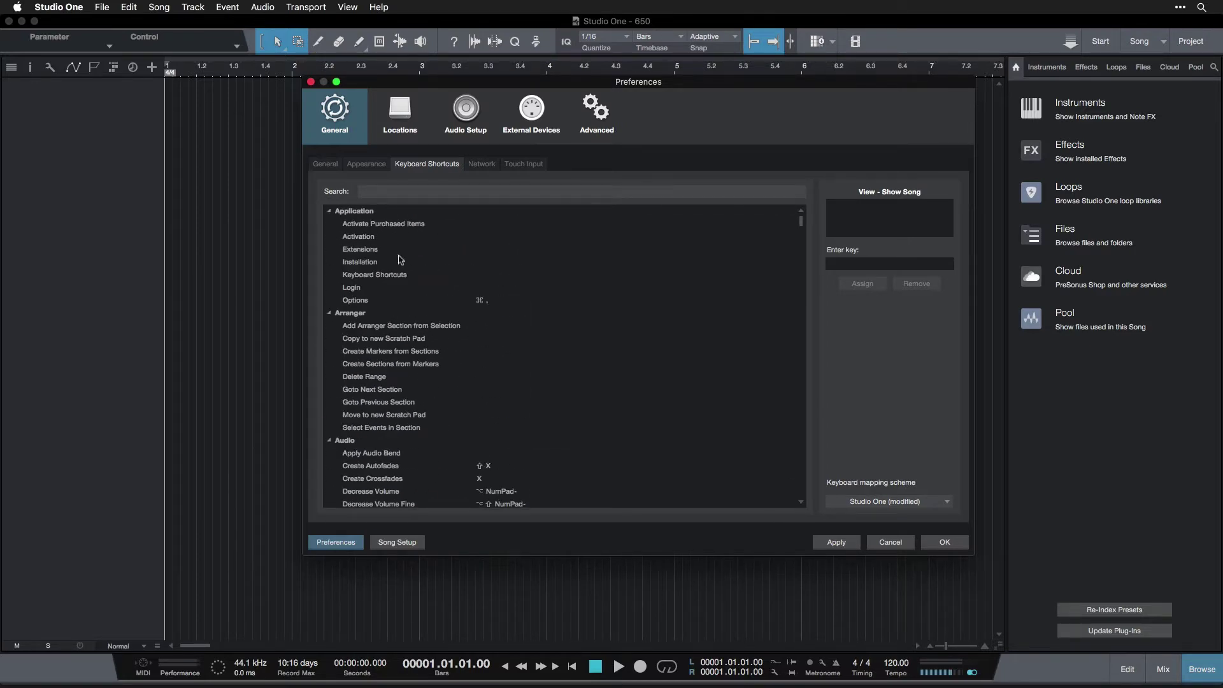
pyautogui.scroll(-10, 459, 242)
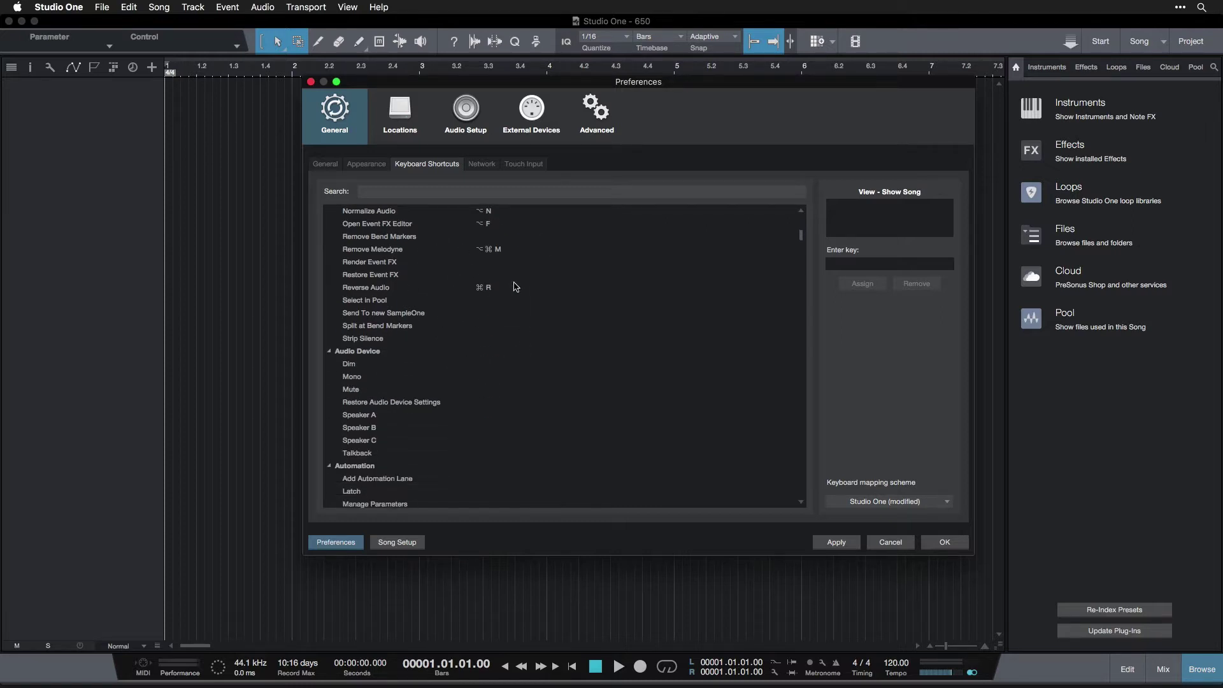
pyautogui.scroll(-3, 479, 308)
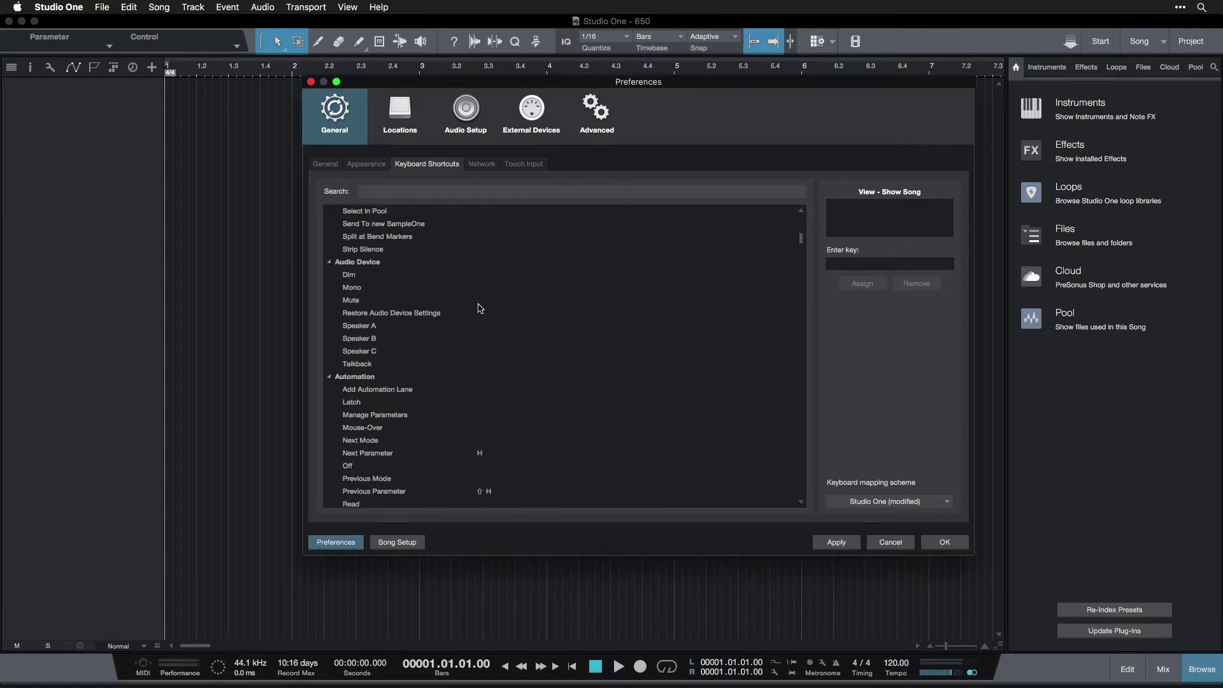
pyautogui.scroll(-3, 440, 343)
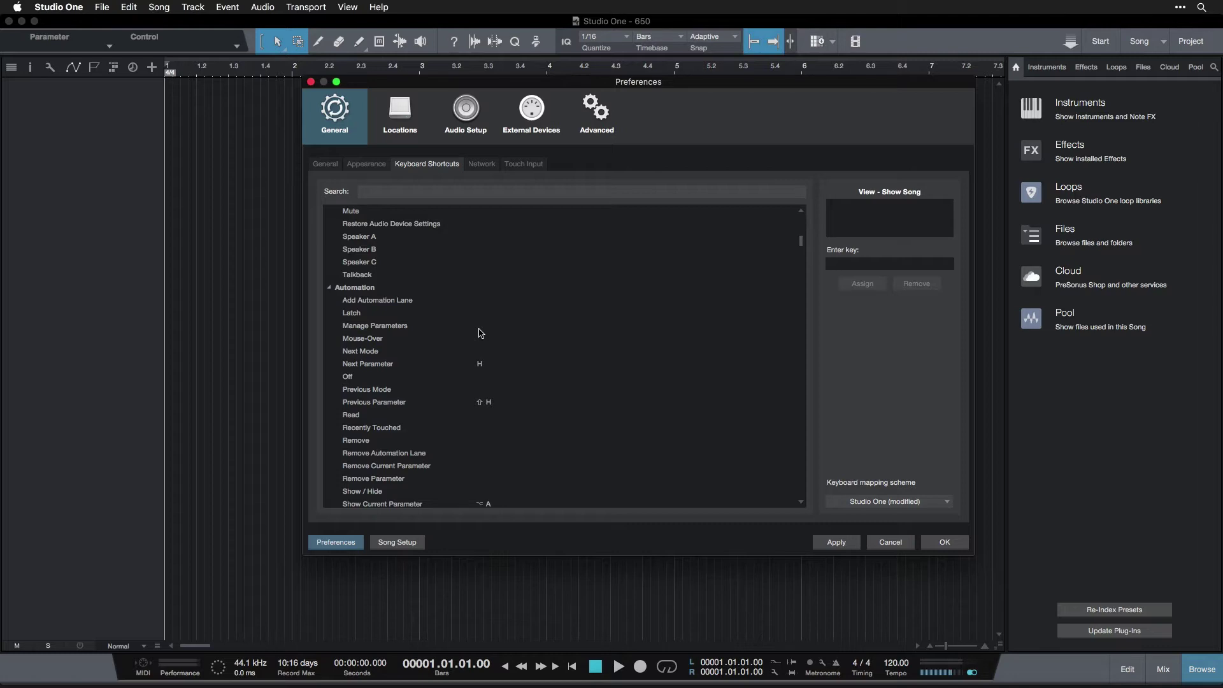
pyautogui.click(445, 327)
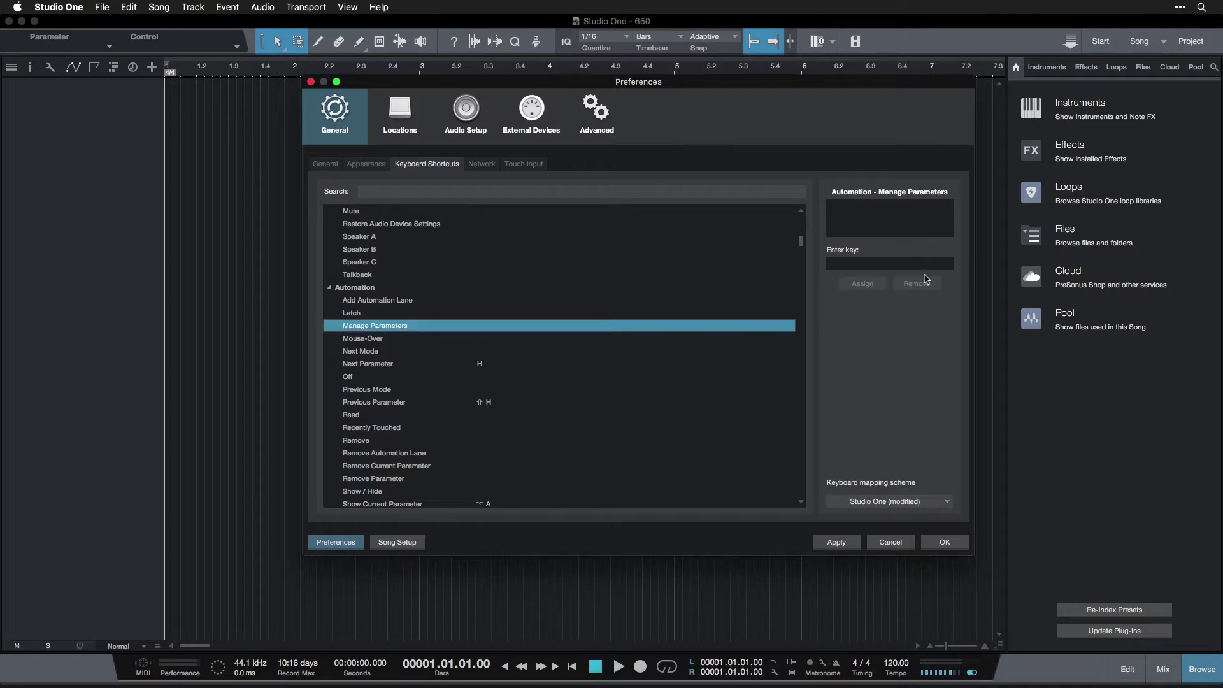
pyautogui.click(860, 264)
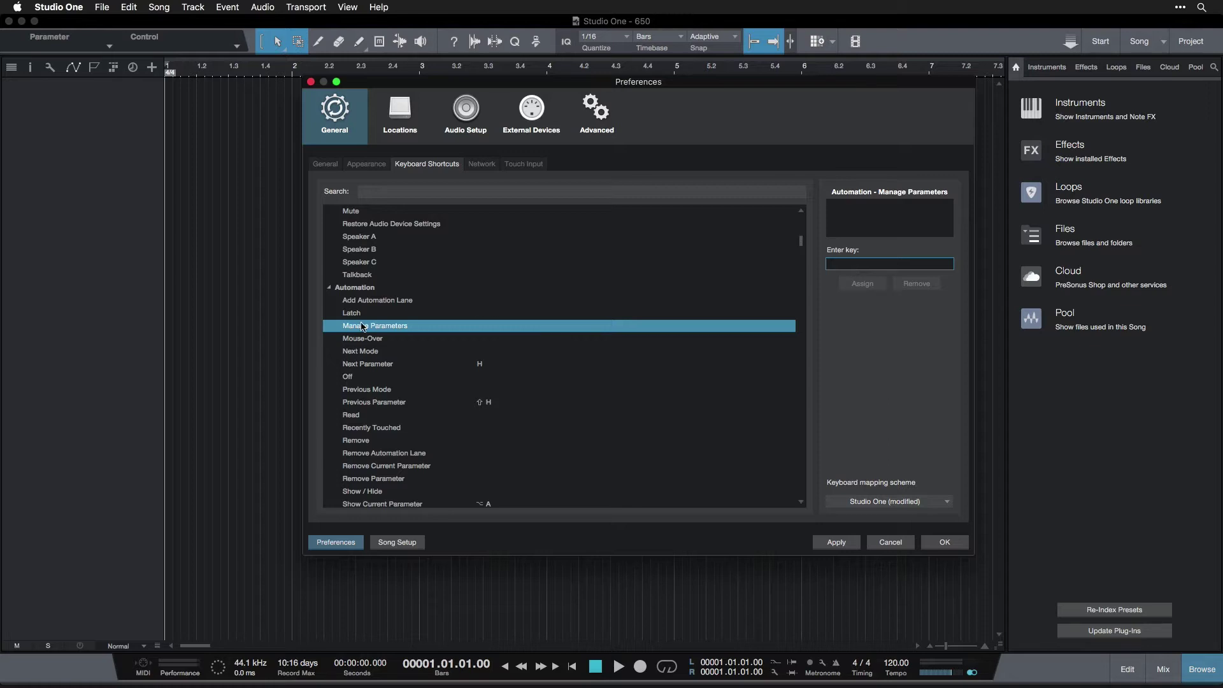
pyautogui.scroll(10, 470, 310)
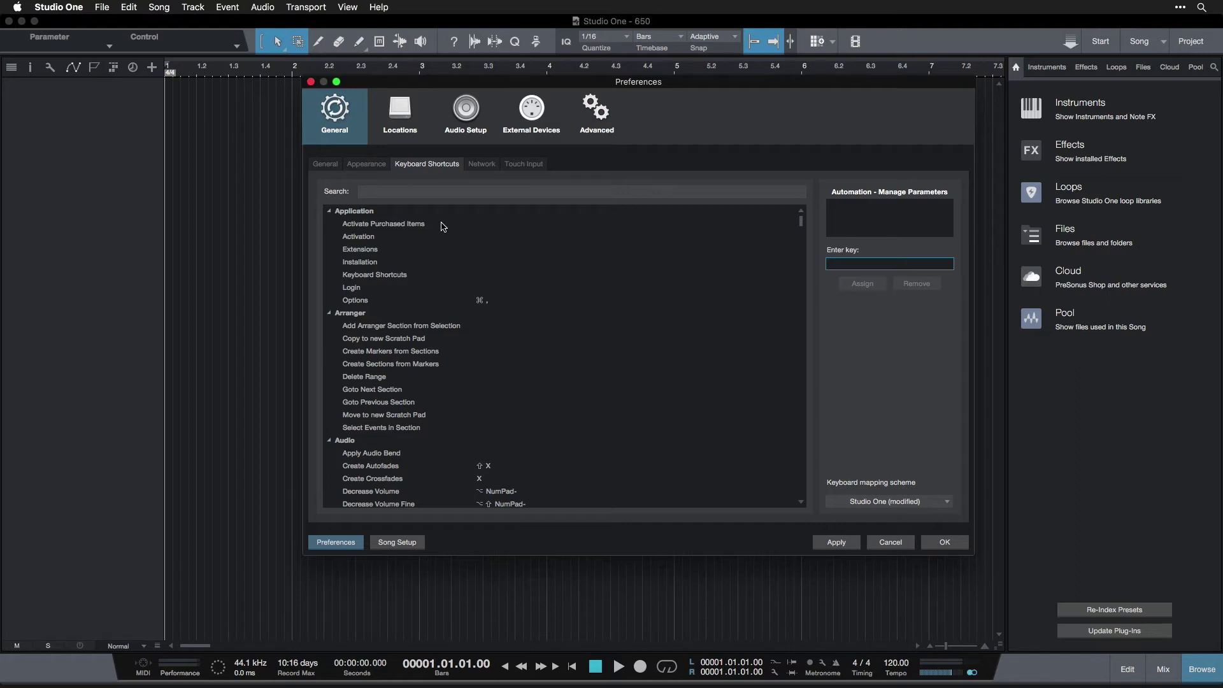
# Step: Search 'record', confirm Transport > Record uses the R key, then view Network preferences
pyautogui.click(454, 191)
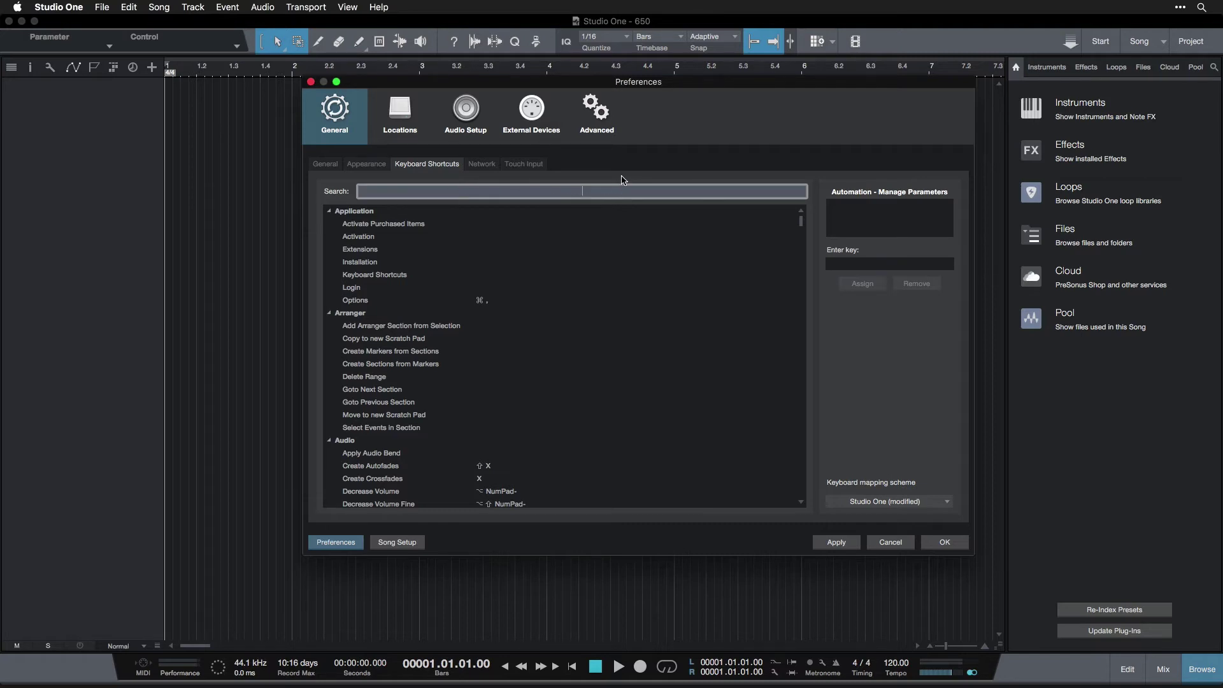
pyautogui.write('record')
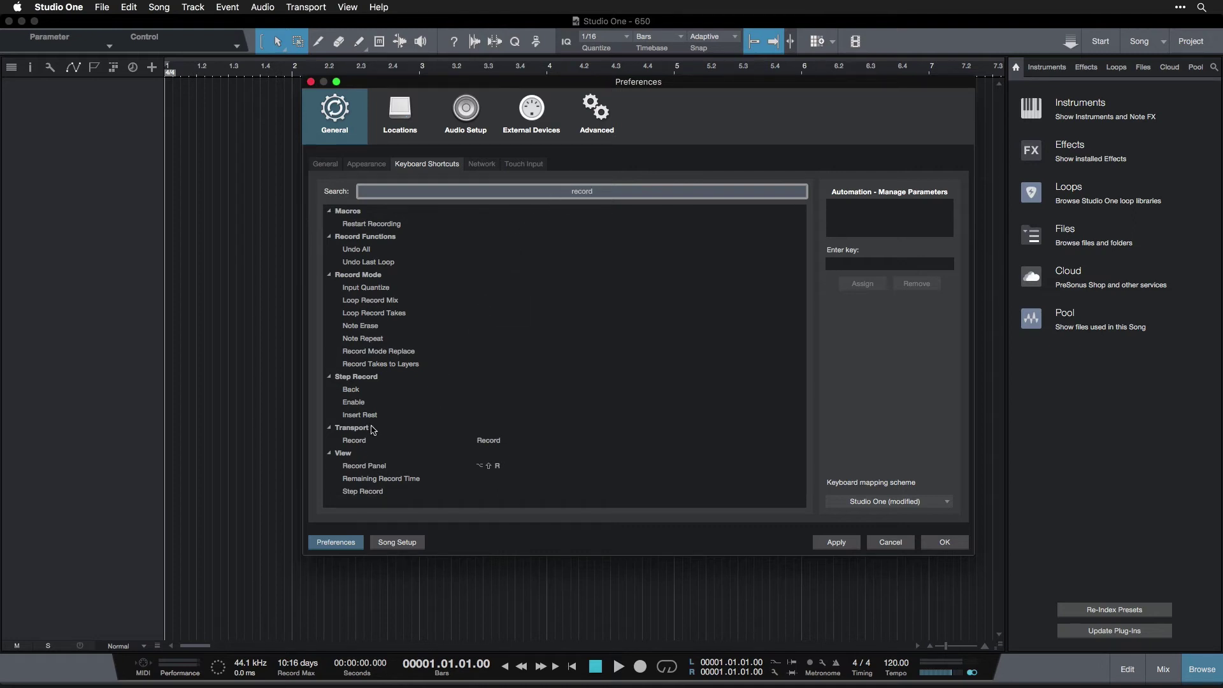
pyautogui.click(365, 444)
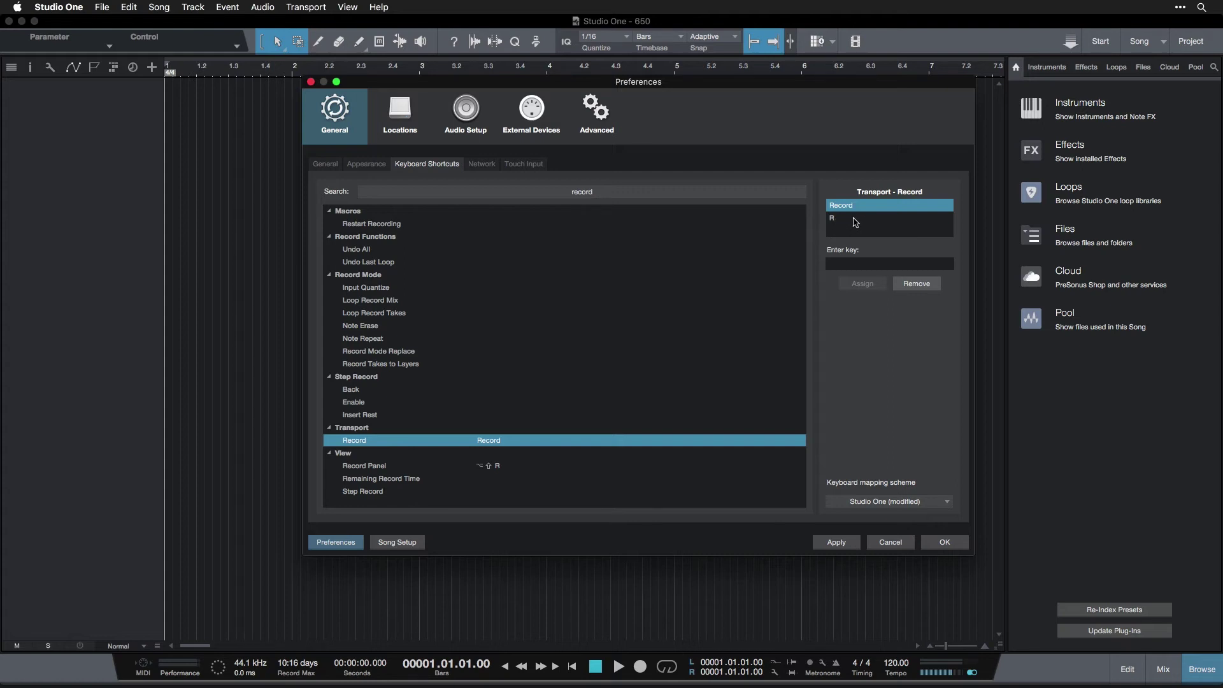
pyautogui.click(867, 267)
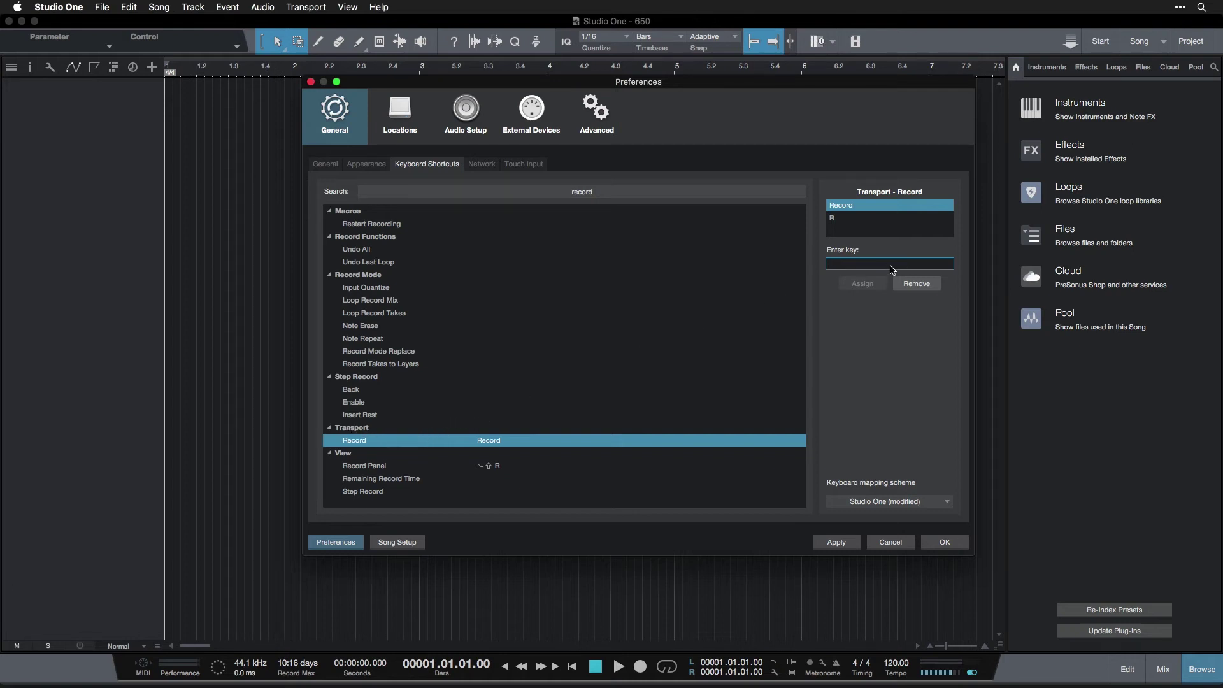
pyautogui.press('r')
pyautogui.click(482, 165)
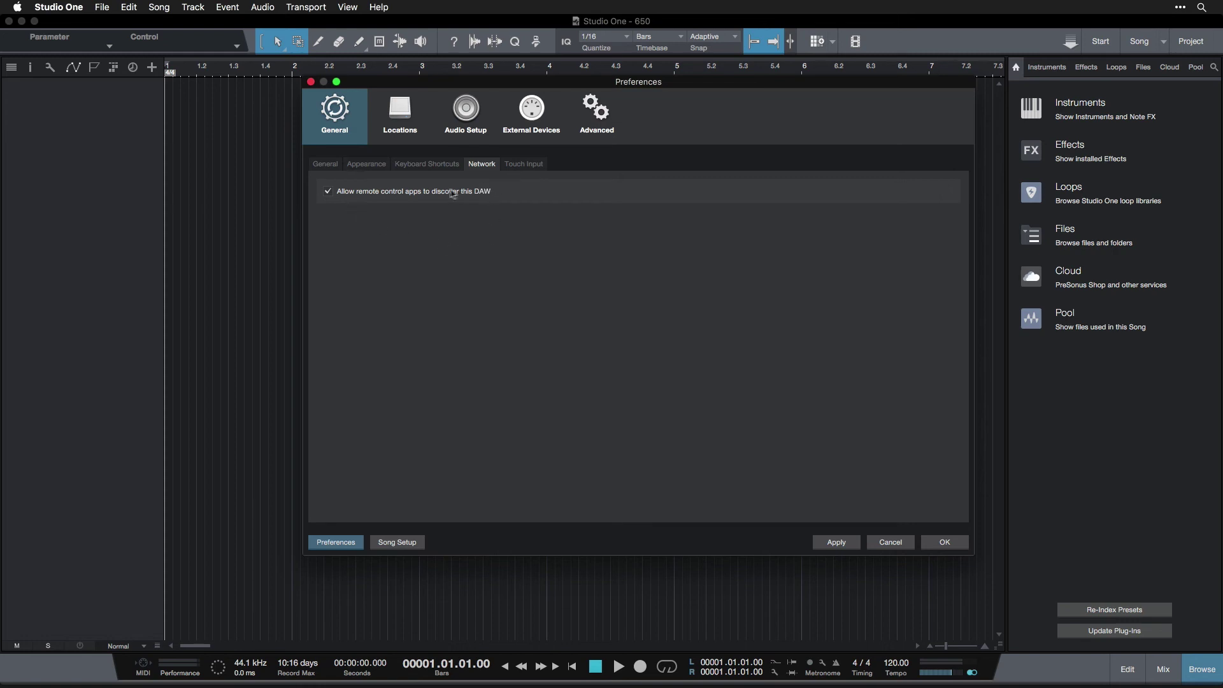
# Step: Look over the Touch Input settings, then return to the General preferences page
pyautogui.click(532, 168)
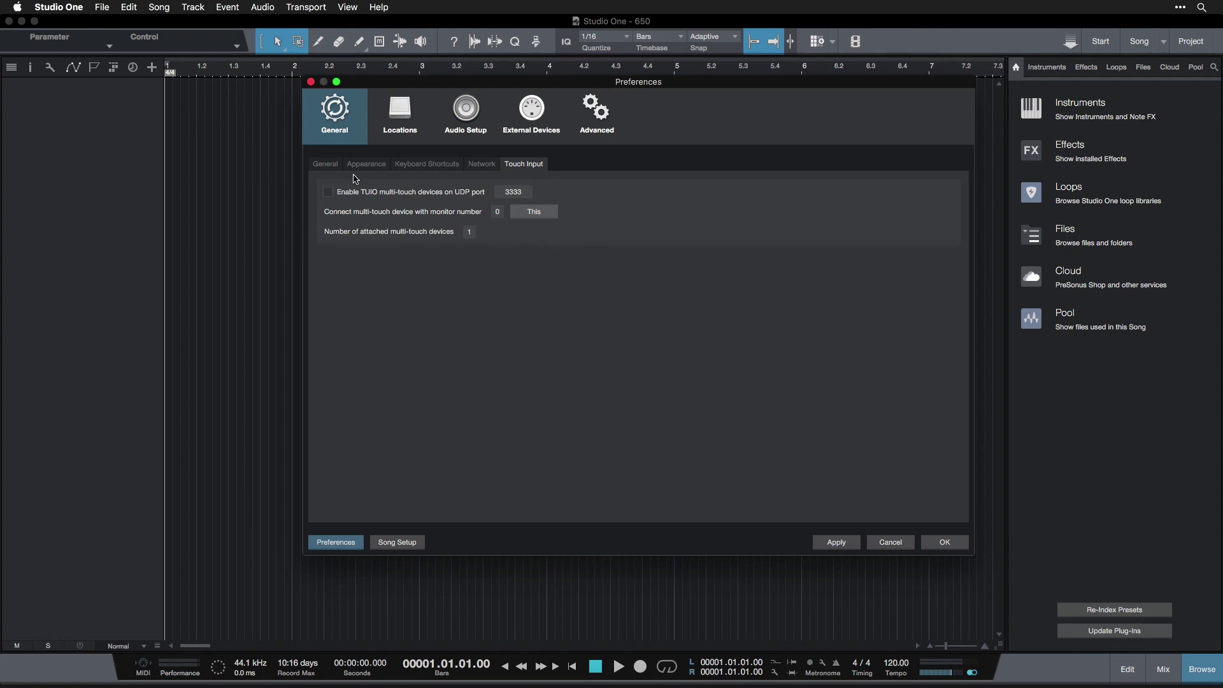
pyautogui.click(332, 166)
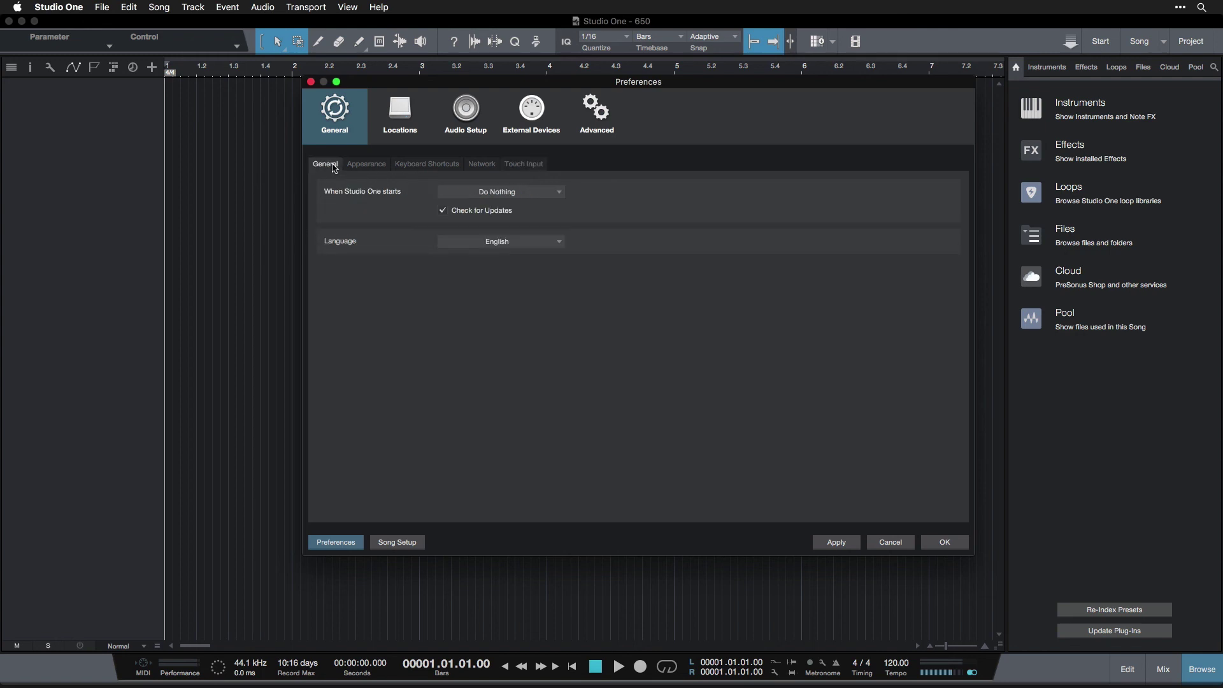